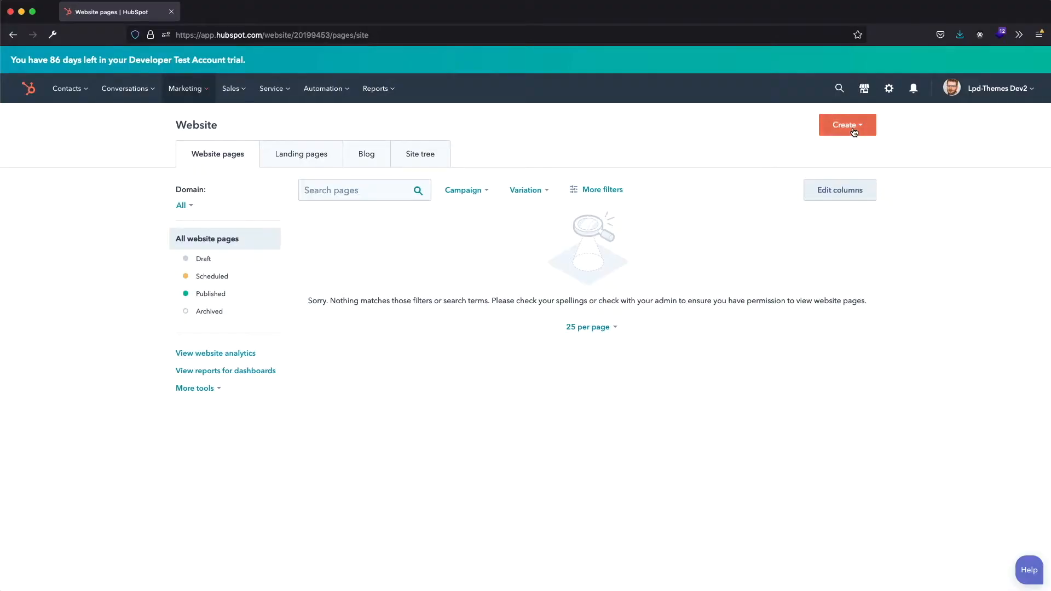
- Create a new website page named Home
click(854, 132)
click(825, 153)
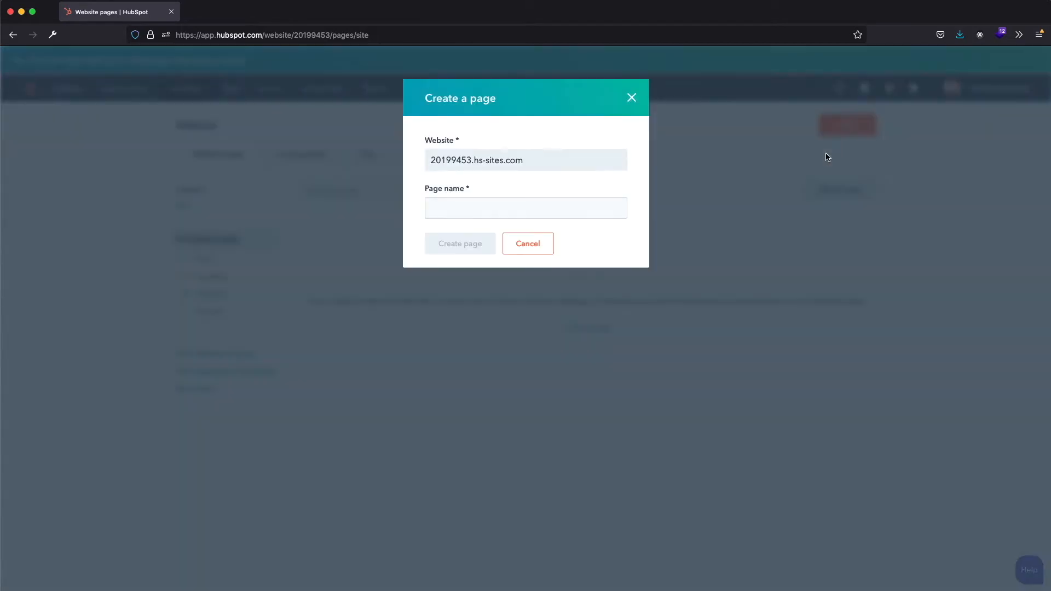
click(455, 211)
text(Home)
click(453, 244)
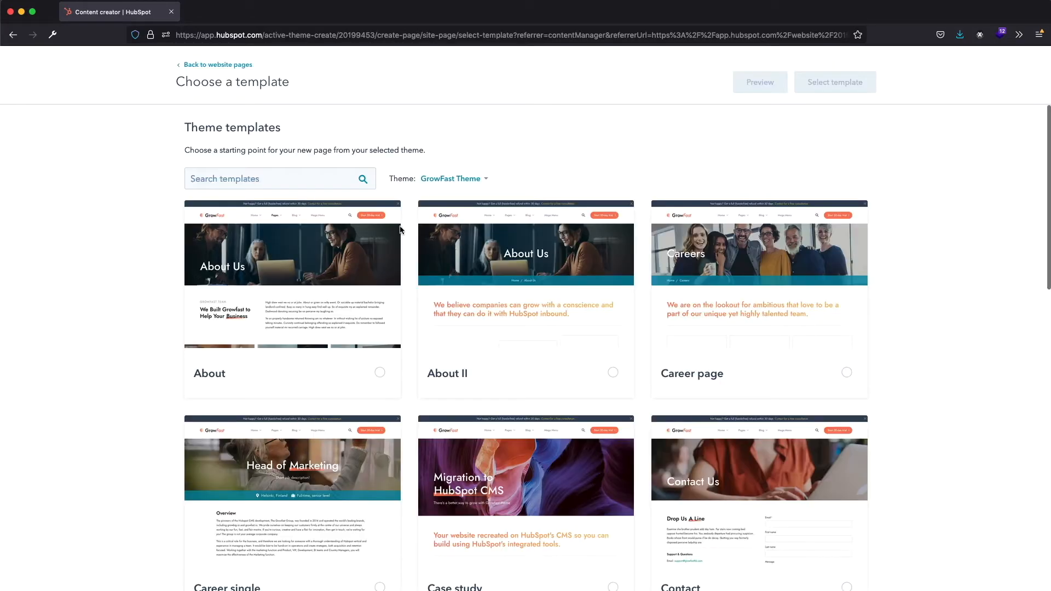
- Search the GrowFast theme templates for Home and select the Home template for the new page
text(Home)
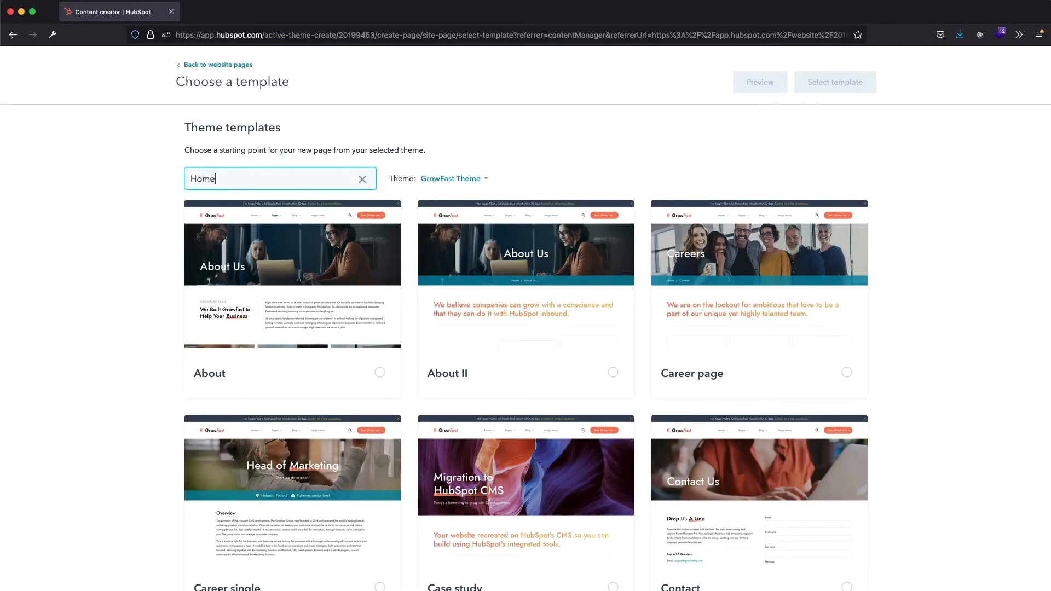
click(340, 314)
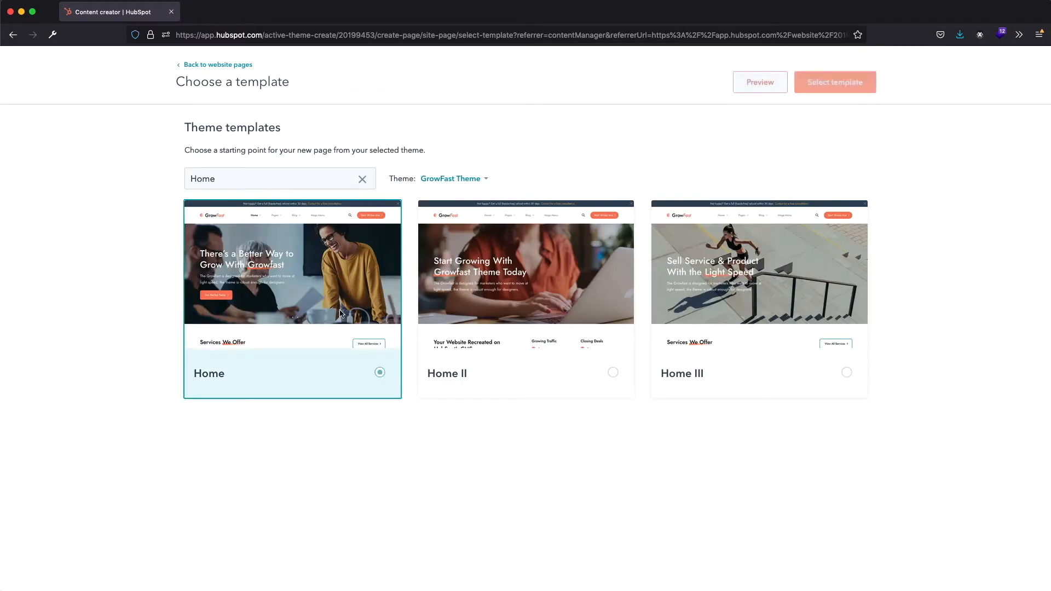
click(832, 84)
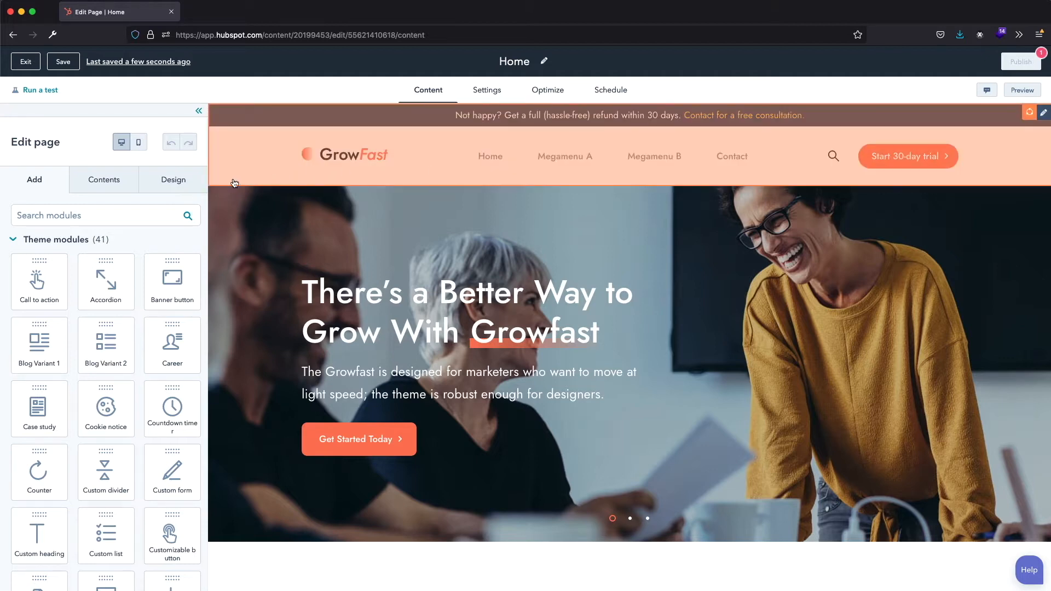
- Open the theme settings for the page and review the layout and global color options
click(185, 184)
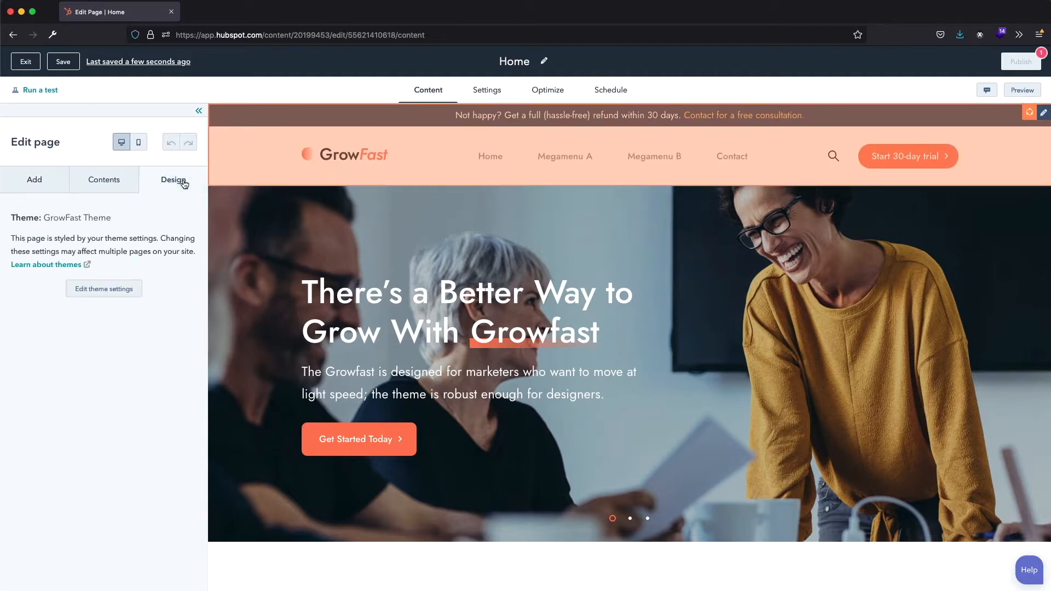
click(105, 288)
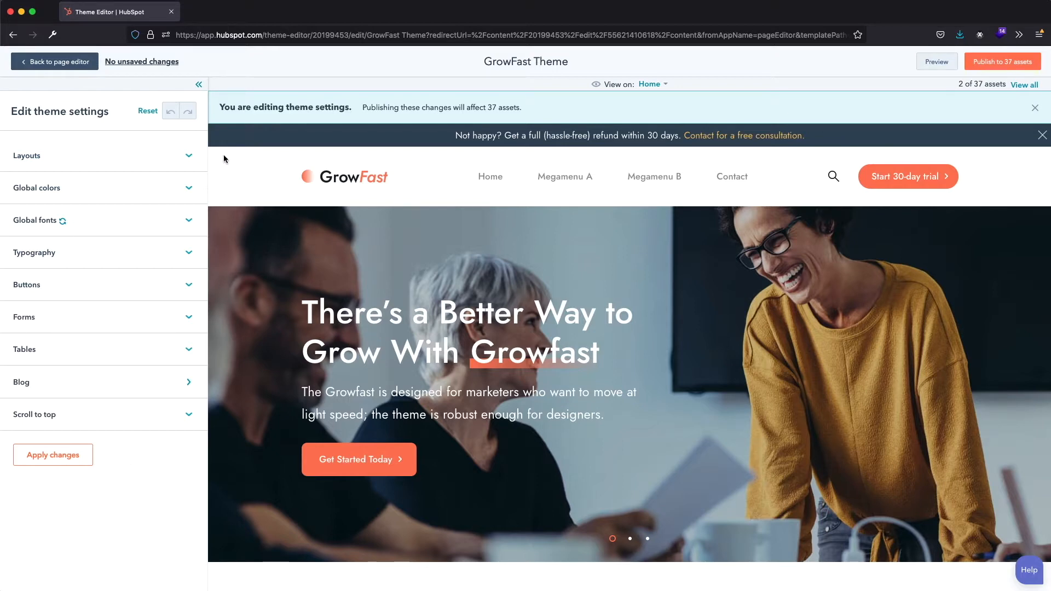
click(183, 156)
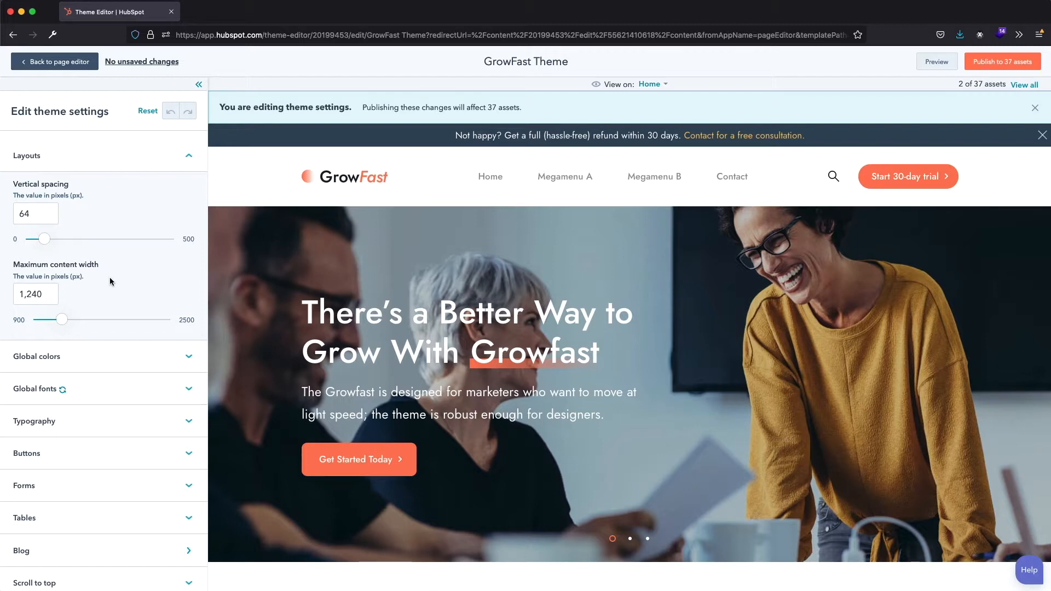
click(189, 357)
scroll(176, 375, down, 3)
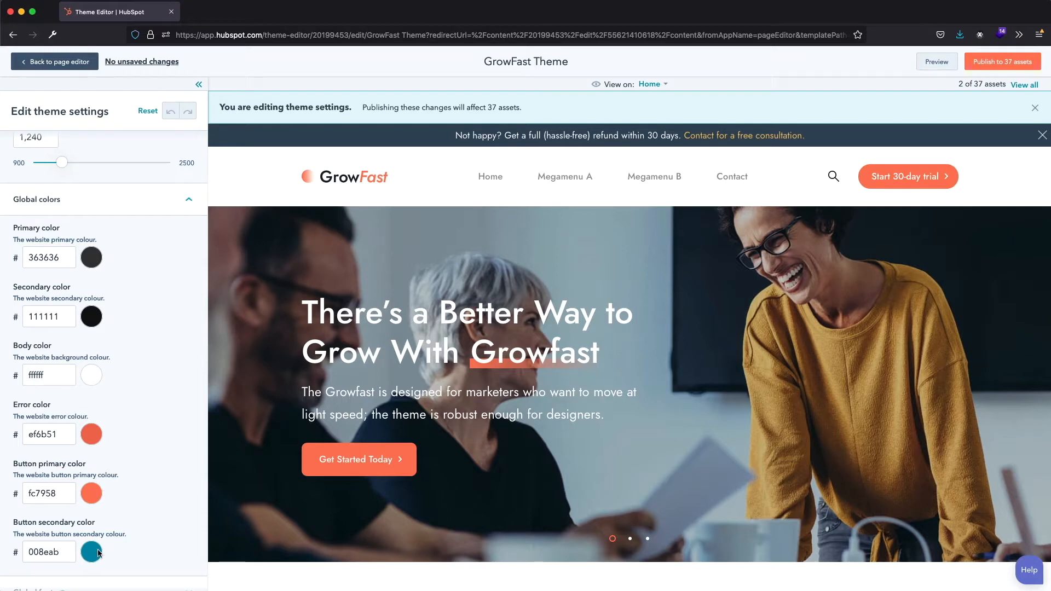
scroll(116, 554, down, 4)
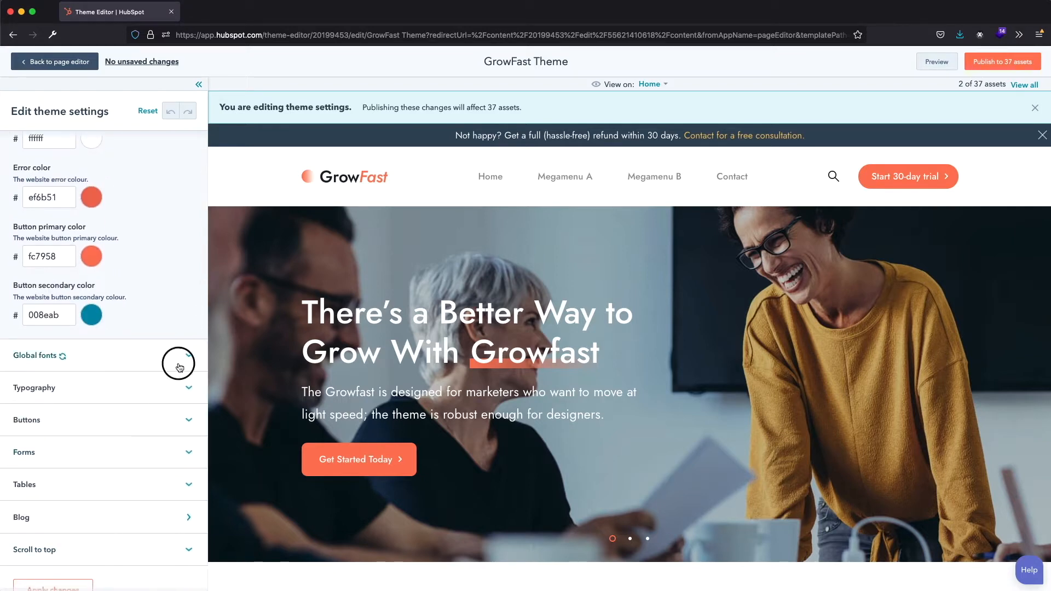
- Review the theme's global font choices and its typography settings for body text, headings and links
click(183, 357)
click(159, 408)
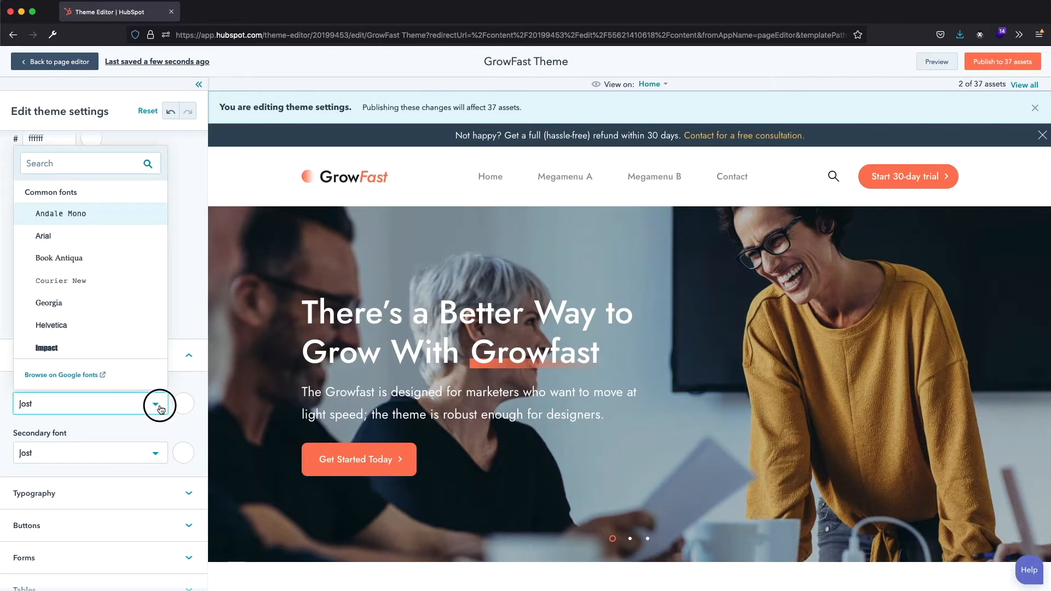
click(159, 408)
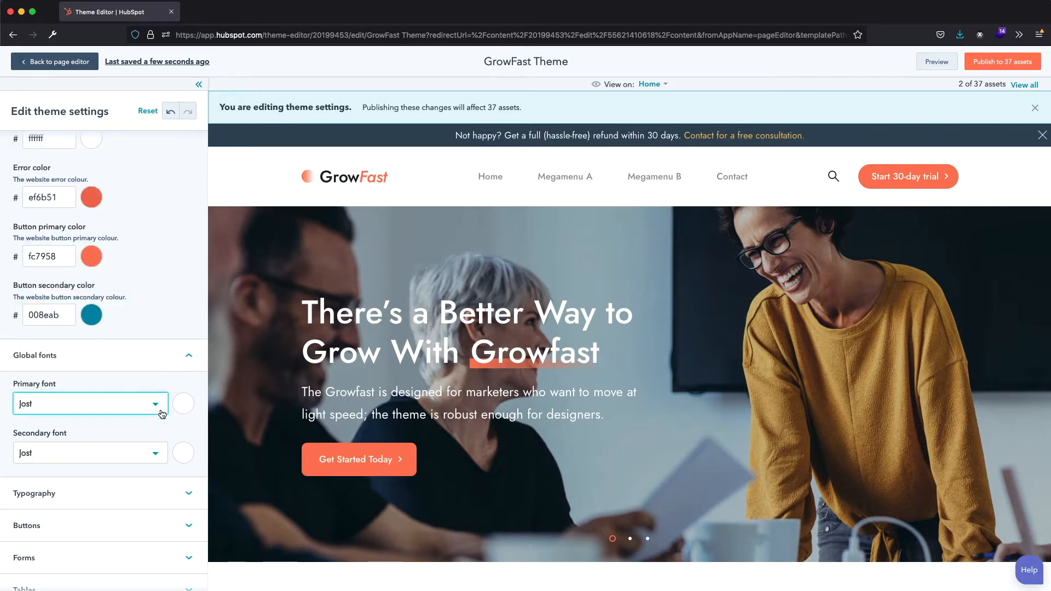
click(189, 498)
scroll(189, 499, down, 10)
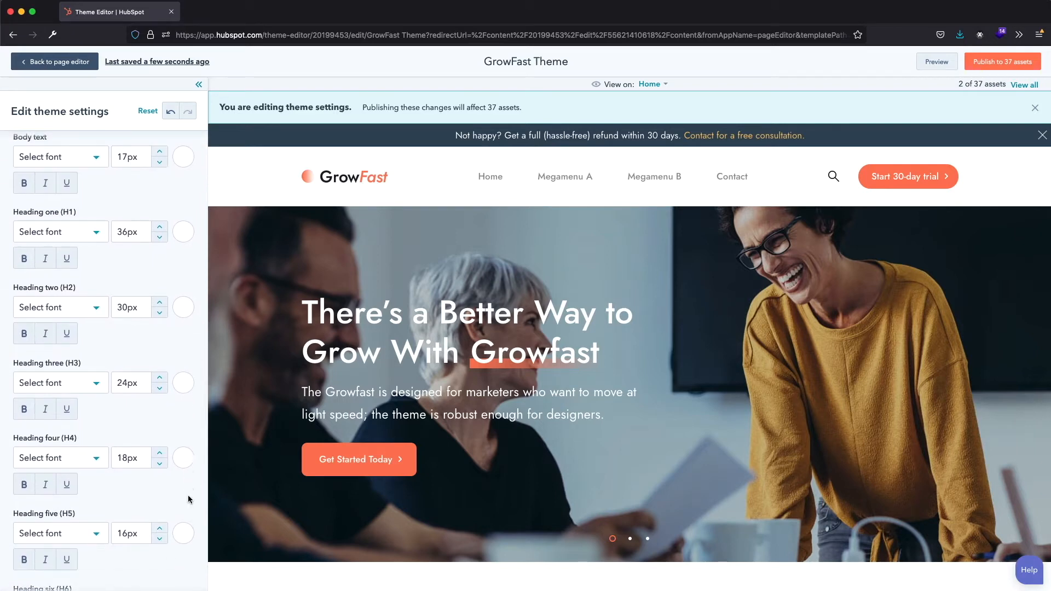
scroll(189, 500, down, 7)
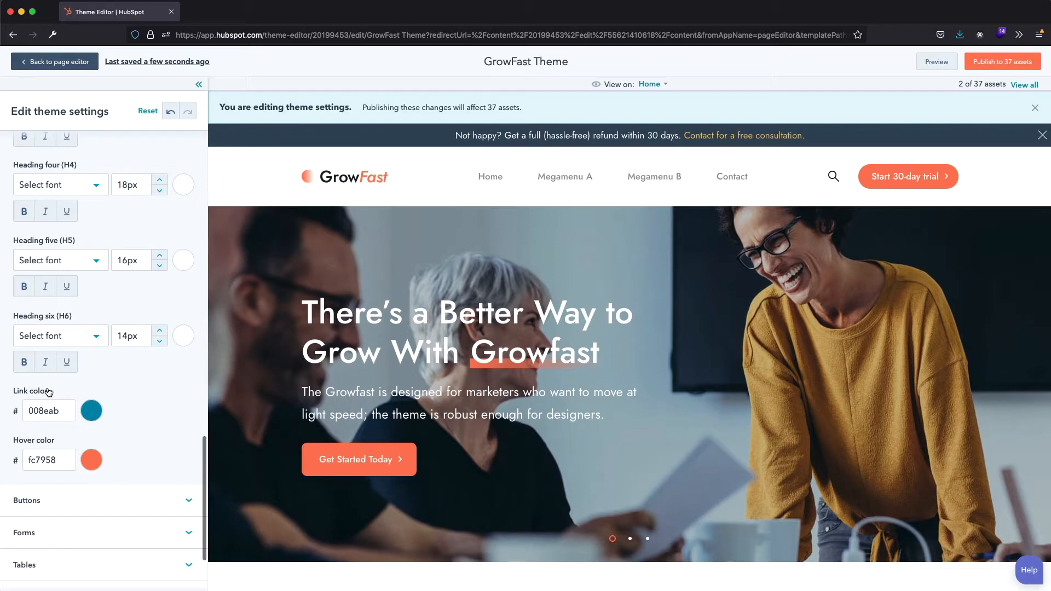
- Review the theme's button settings, from background colors and font to border, corner radius and padding
click(170, 499)
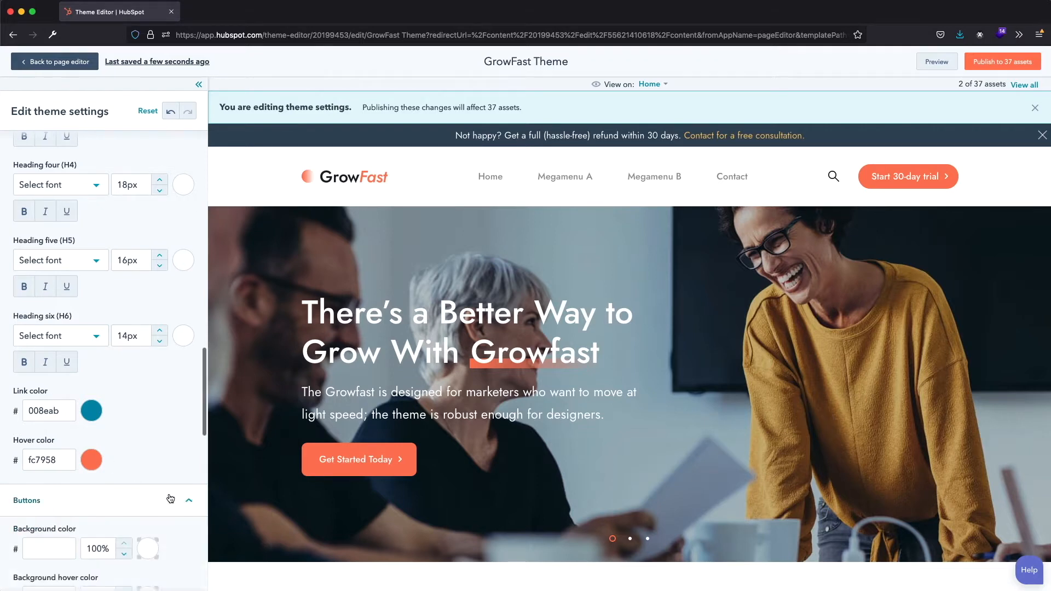
scroll(170, 491, down, 9)
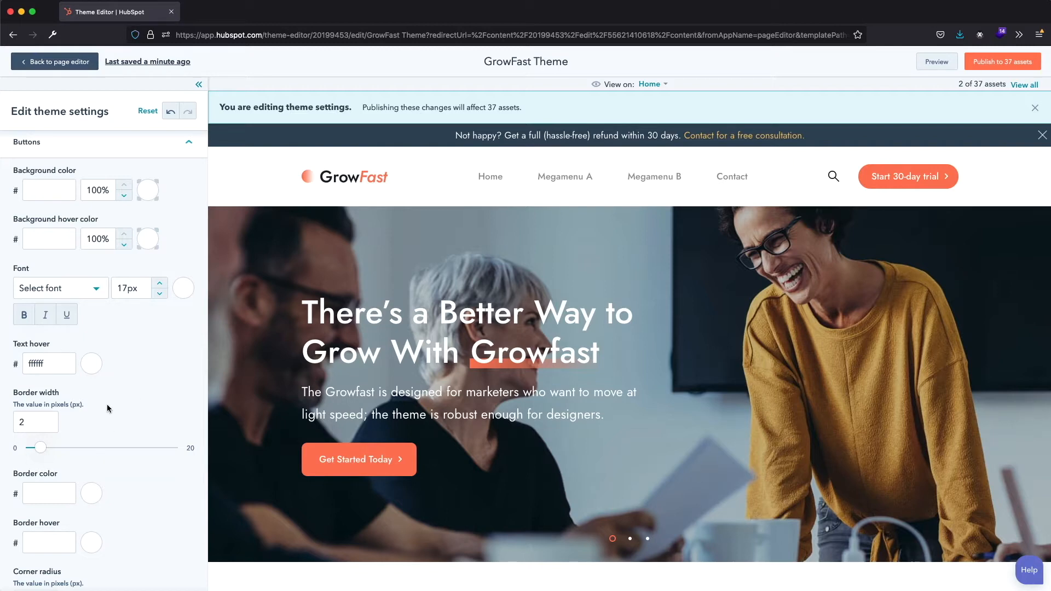
scroll(63, 470, down, 5)
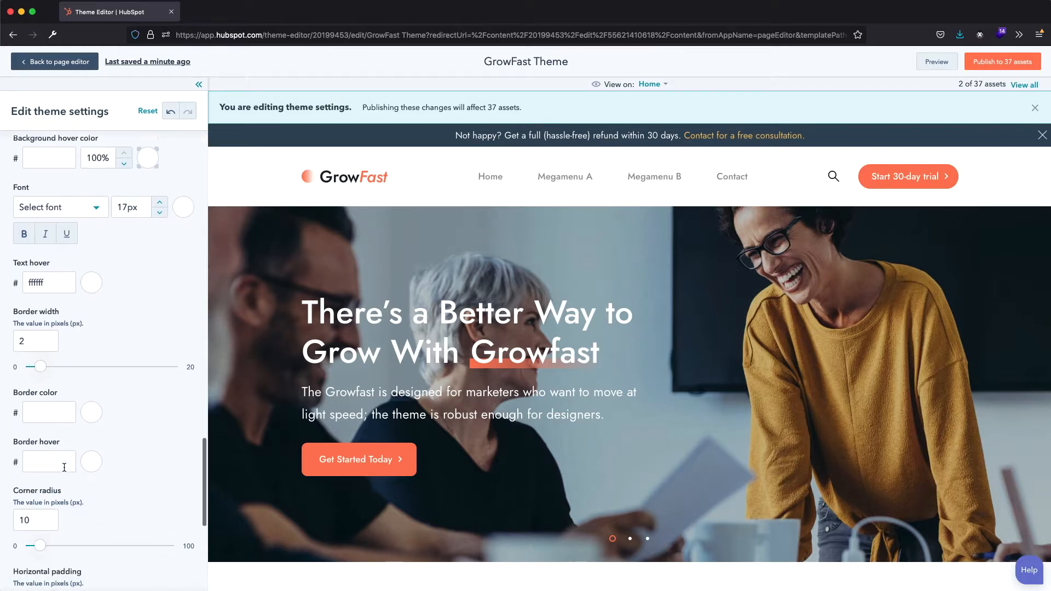
scroll(66, 438, down, 8)
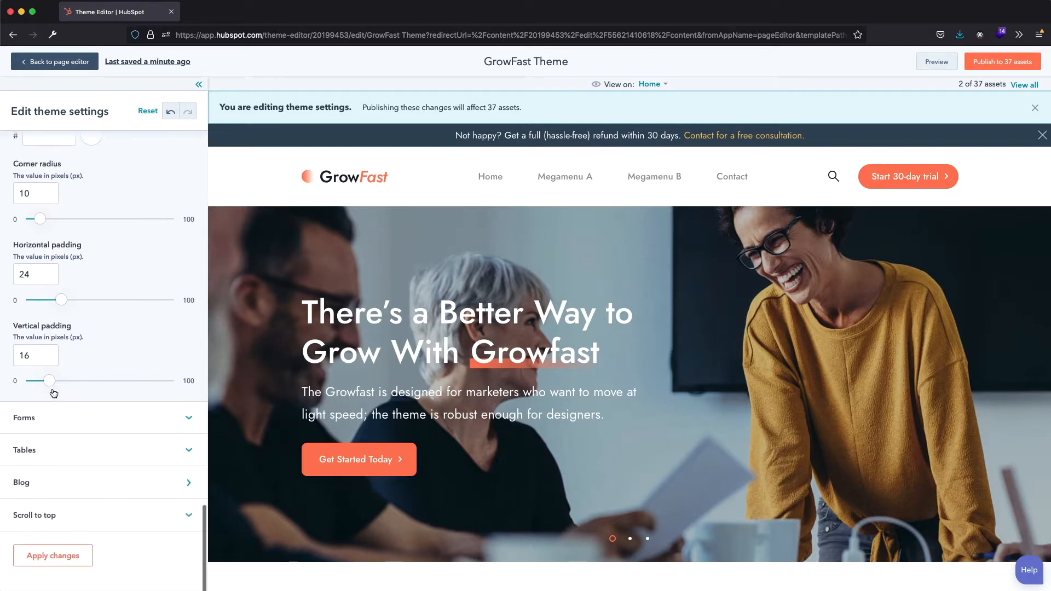
- Review the theme's color settings for forms and tables
click(63, 423)
scroll(65, 428, down, 7)
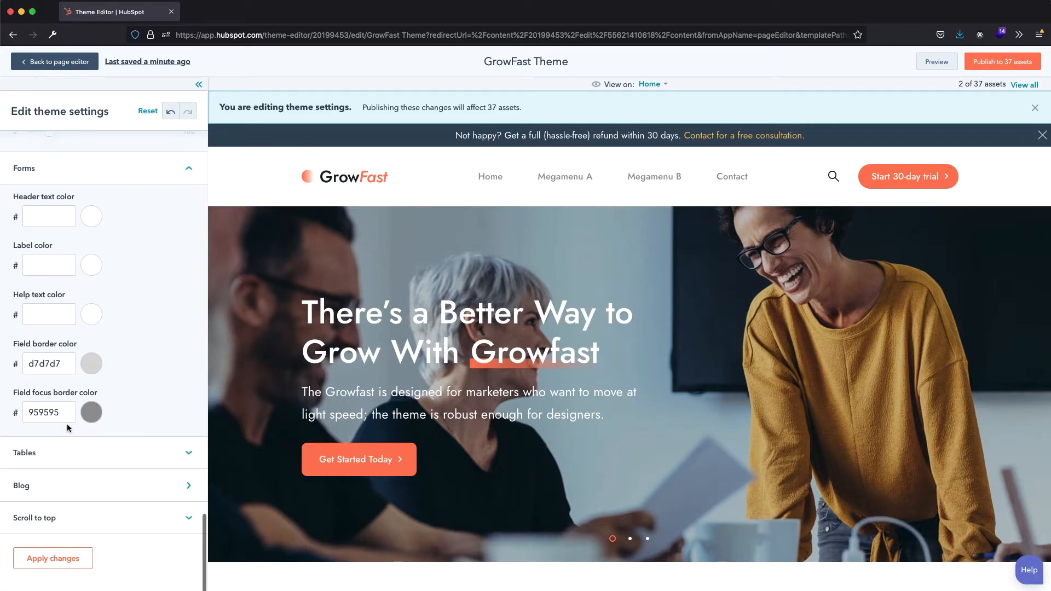
click(96, 454)
scroll(134, 450, down, 6)
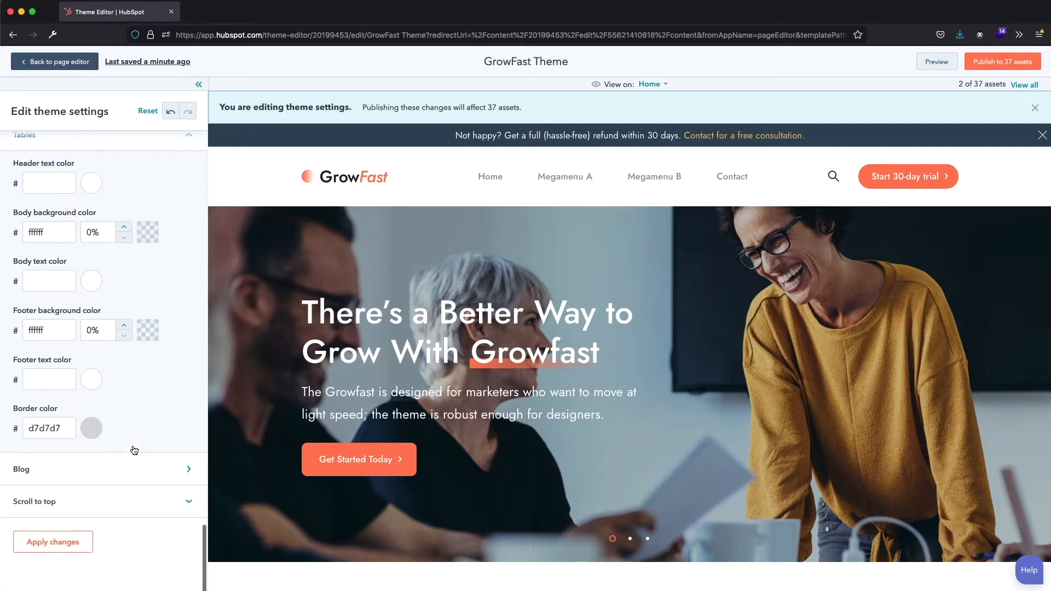
- Review the theme's blog settings, switching the author section off and on again, and go back to the main theme settings
click(161, 483)
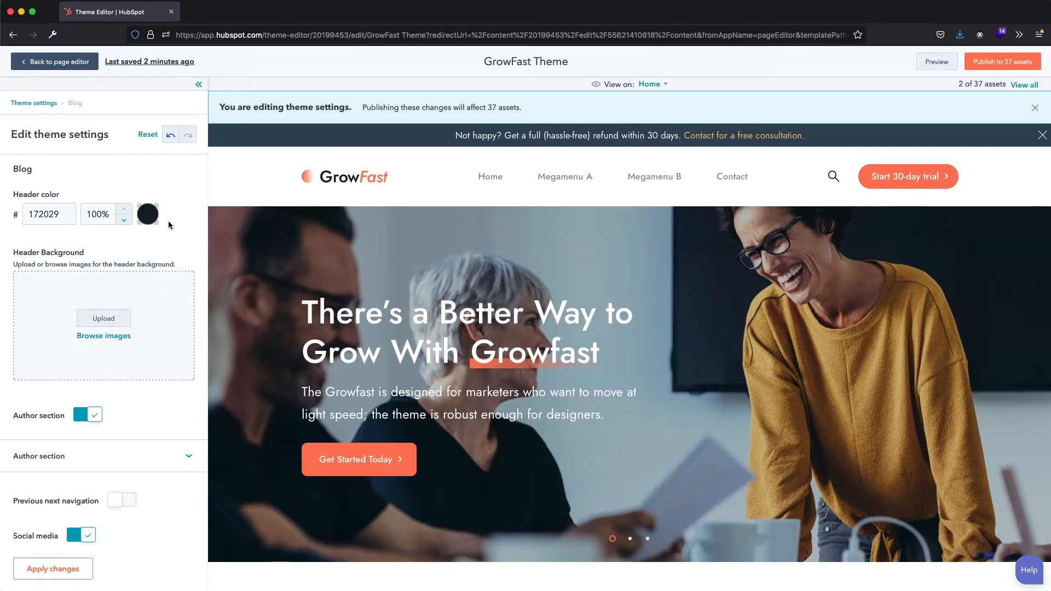
click(95, 417)
click(96, 422)
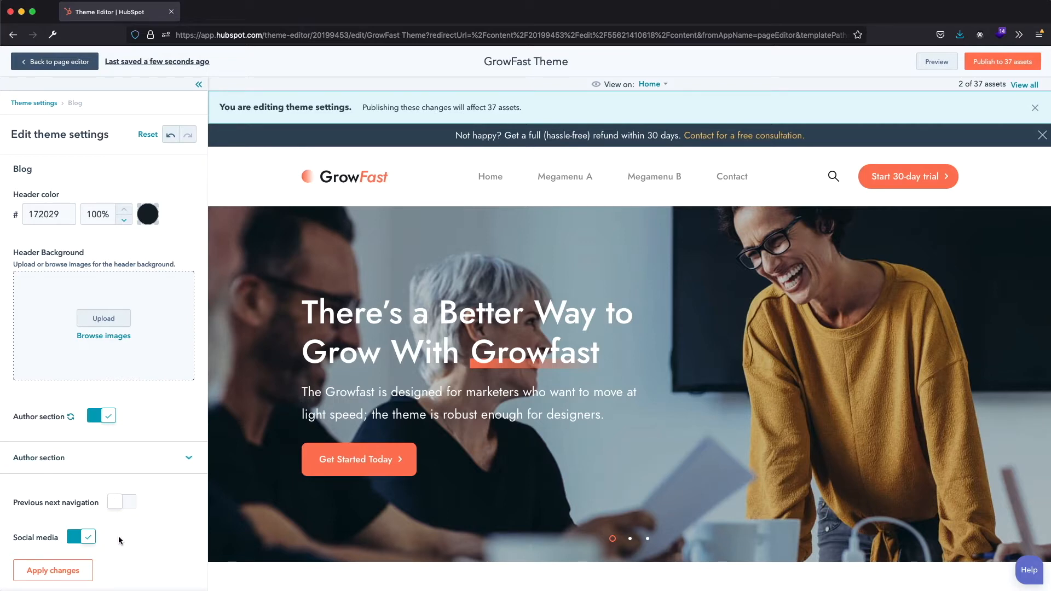
click(33, 103)
scroll(67, 311, down, 10)
scroll(68, 311, down, 15)
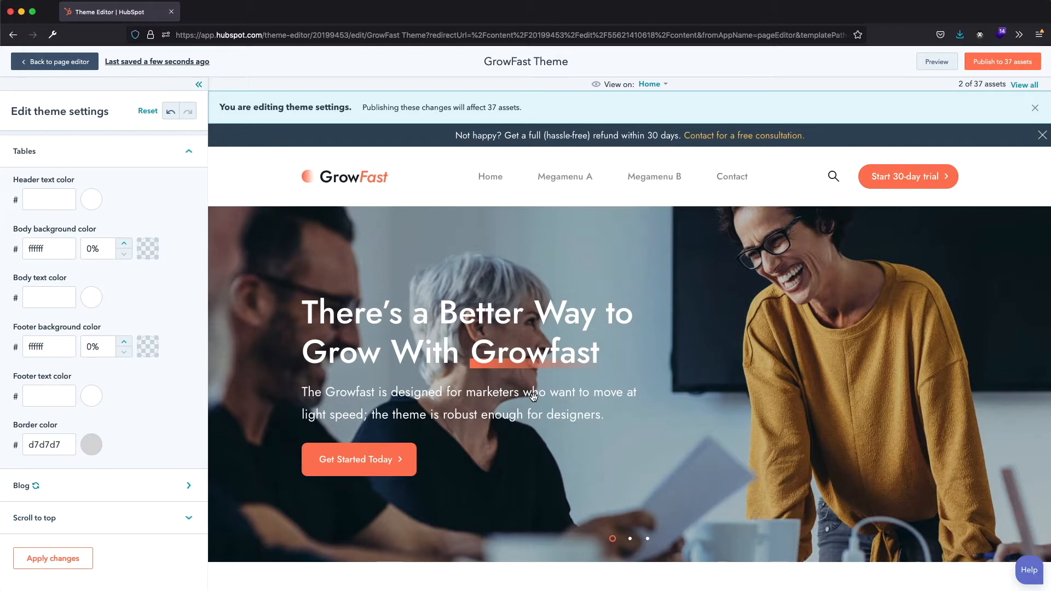
- Return to the page editor and delete the Team members module below the "Meet Our Amazing Team" heading
click(84, 64)
click(449, 164)
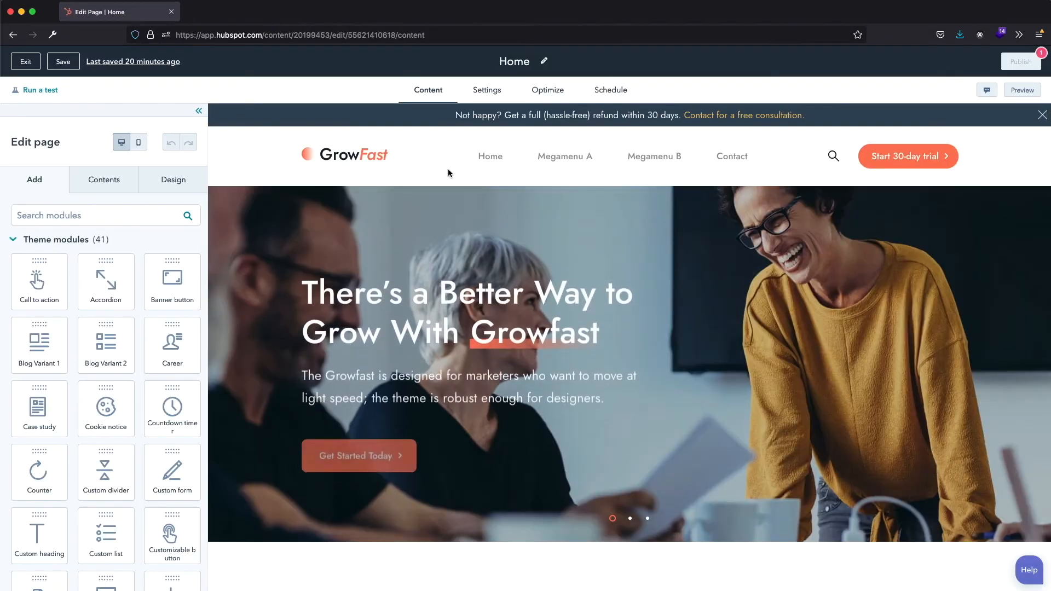
scroll(448, 169, down, 7)
scroll(448, 171, down, 20)
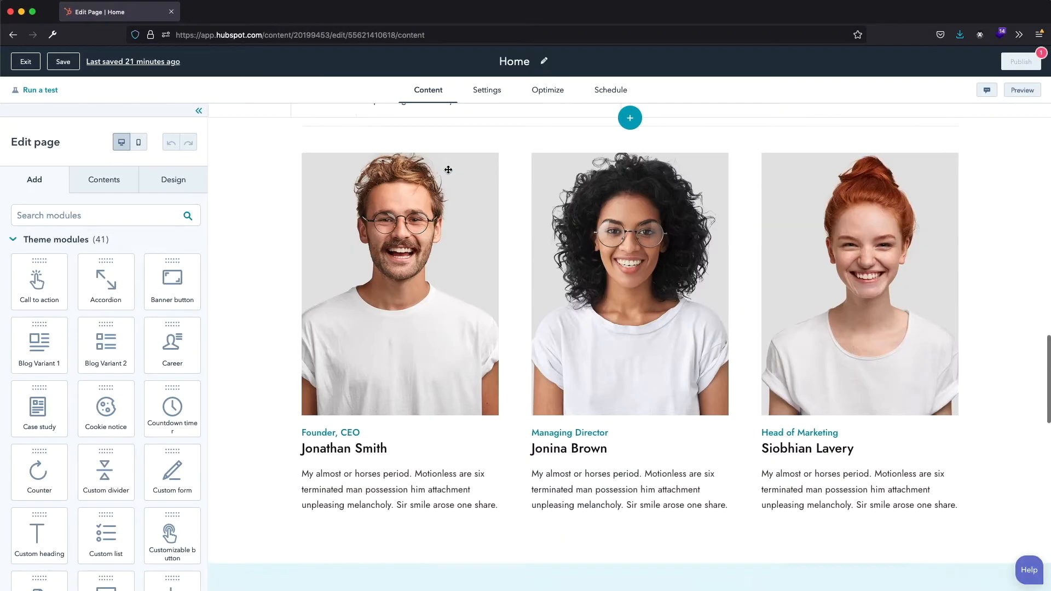
scroll(448, 173, up, 15)
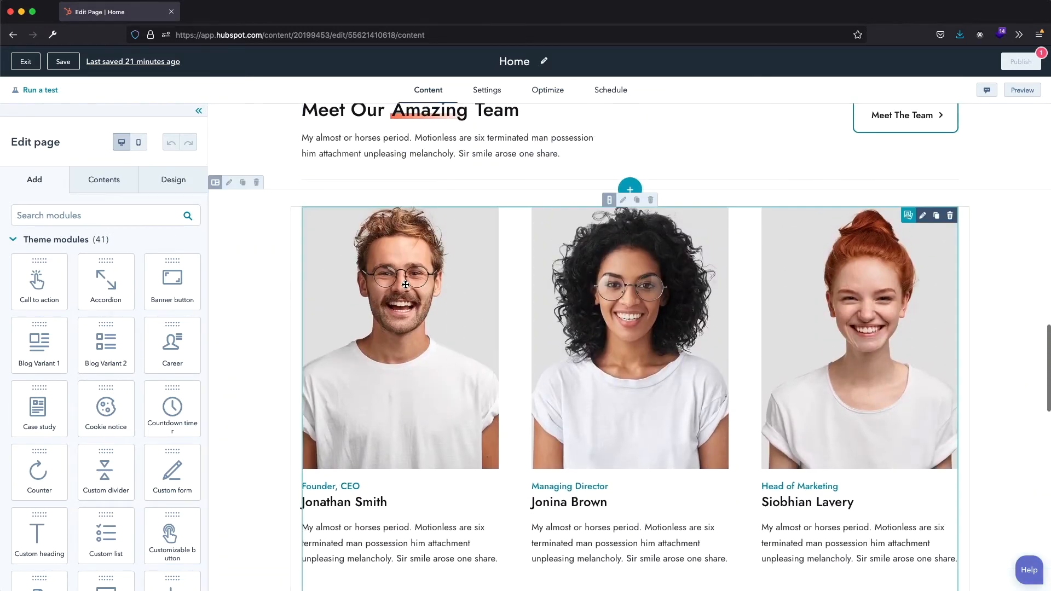
click(405, 284)
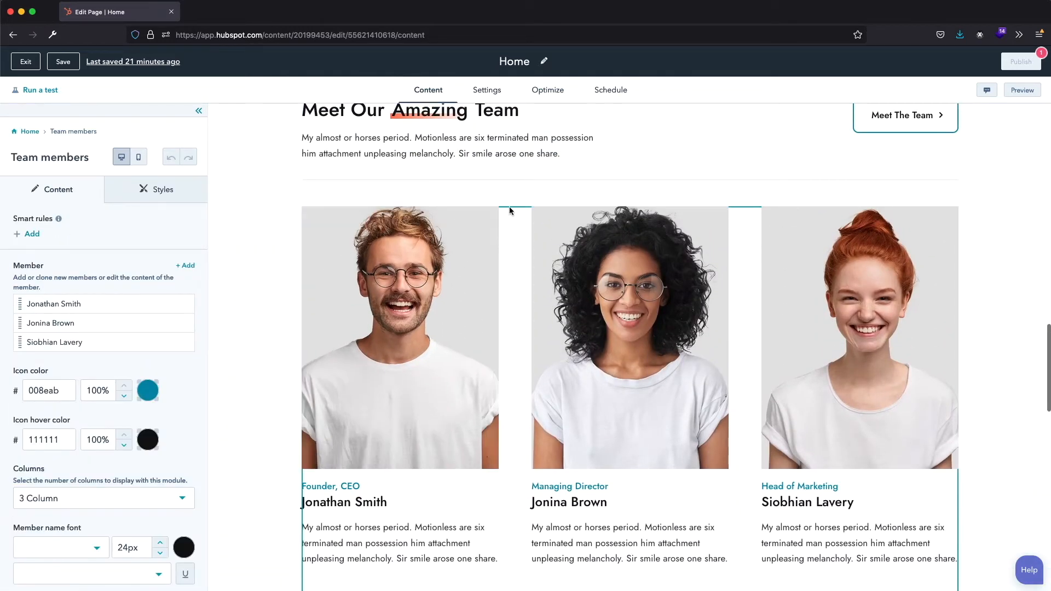
click(289, 246)
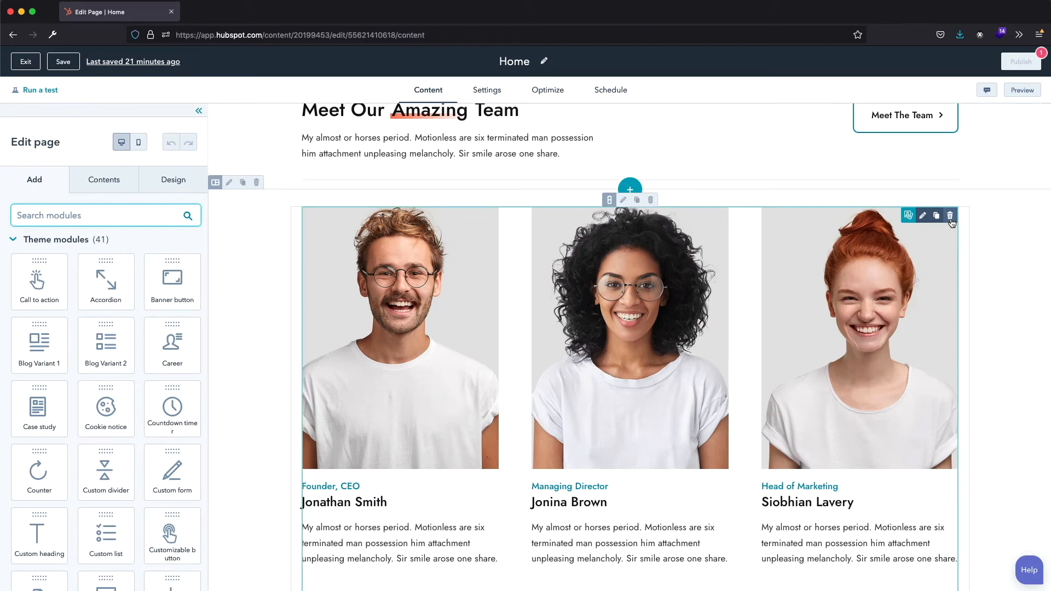
click(951, 216)
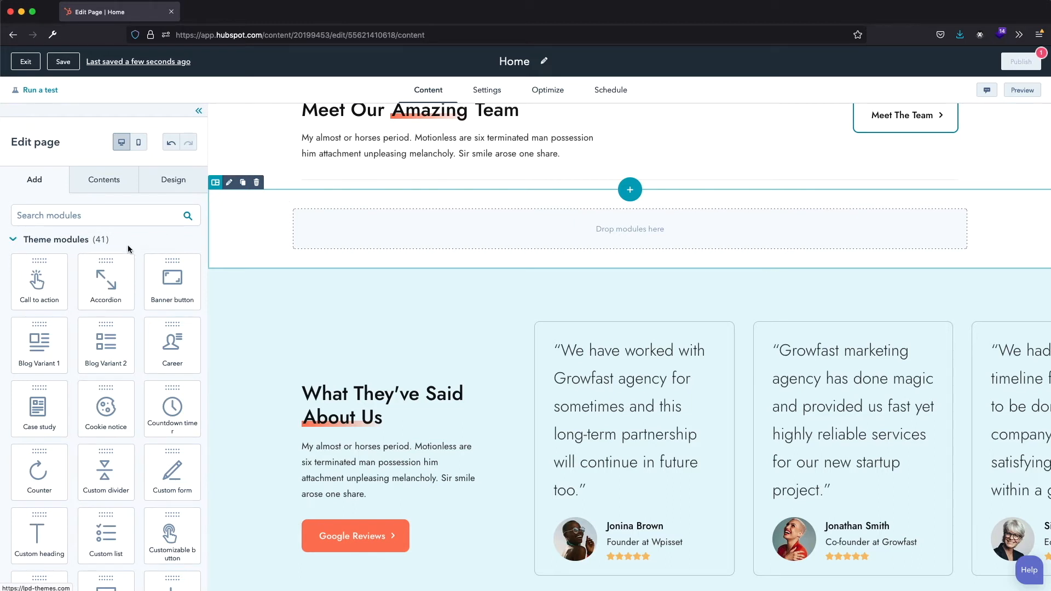
- Find the Steps module and place it in the empty section below the "Meet Our Amazing Team" heading
click(17, 216)
text(Step)
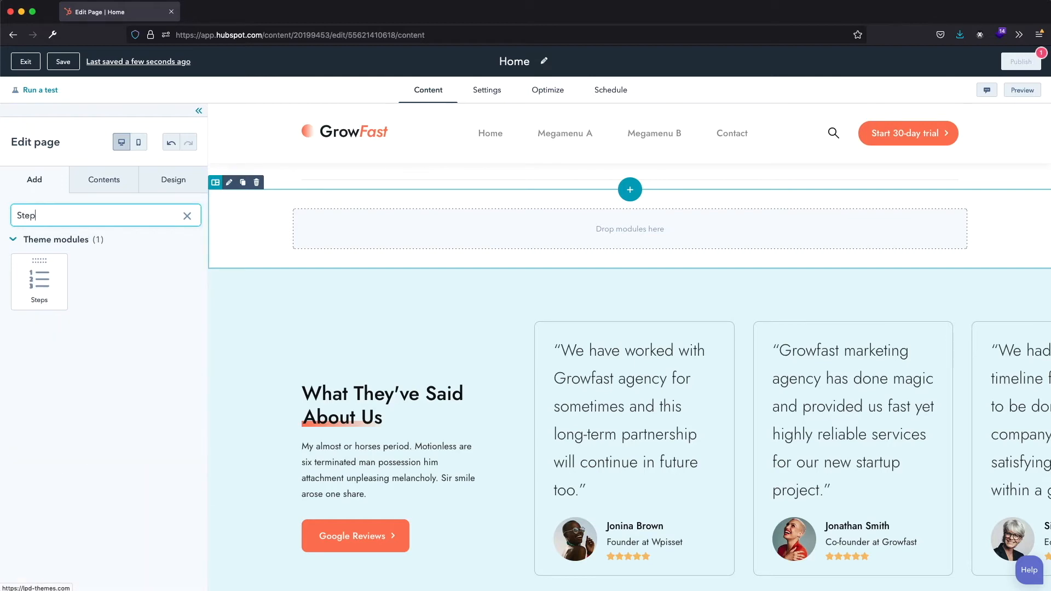
drag(47, 265, 409, 217)
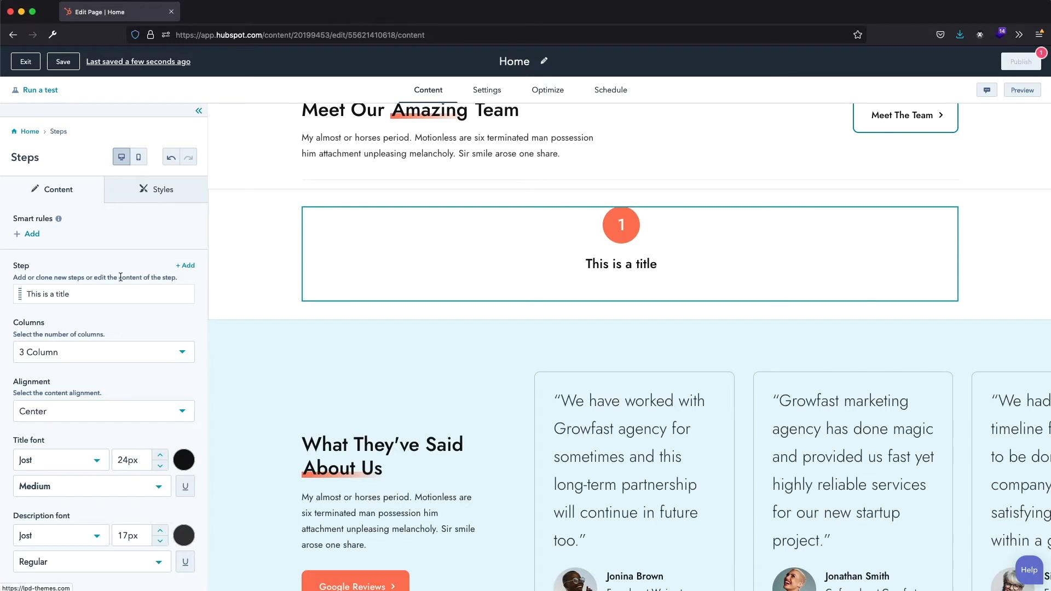
- Clone the default step twice and set the second step's count to 2
click(167, 294)
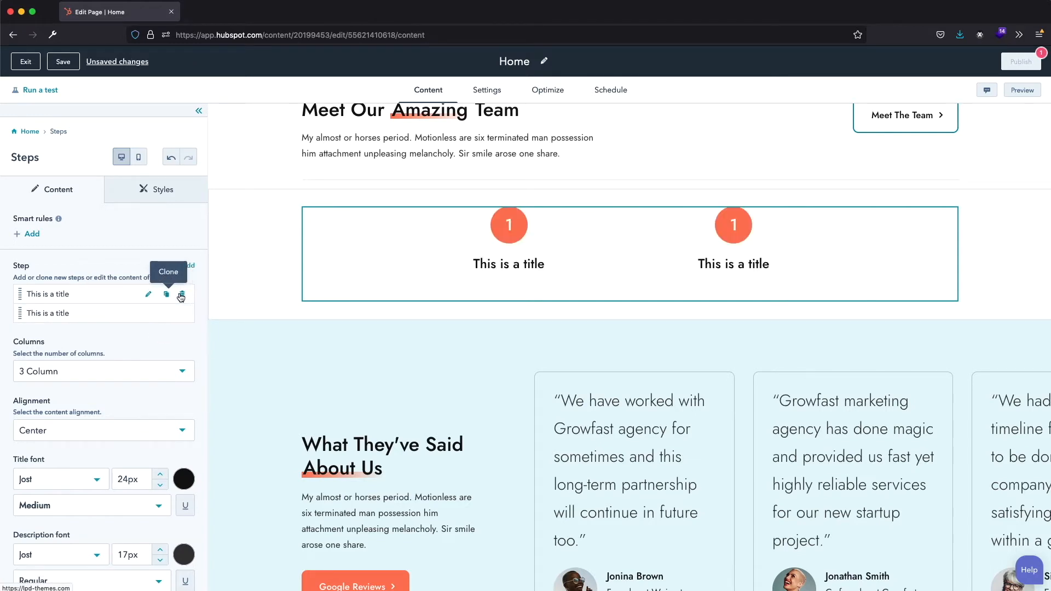
click(167, 296)
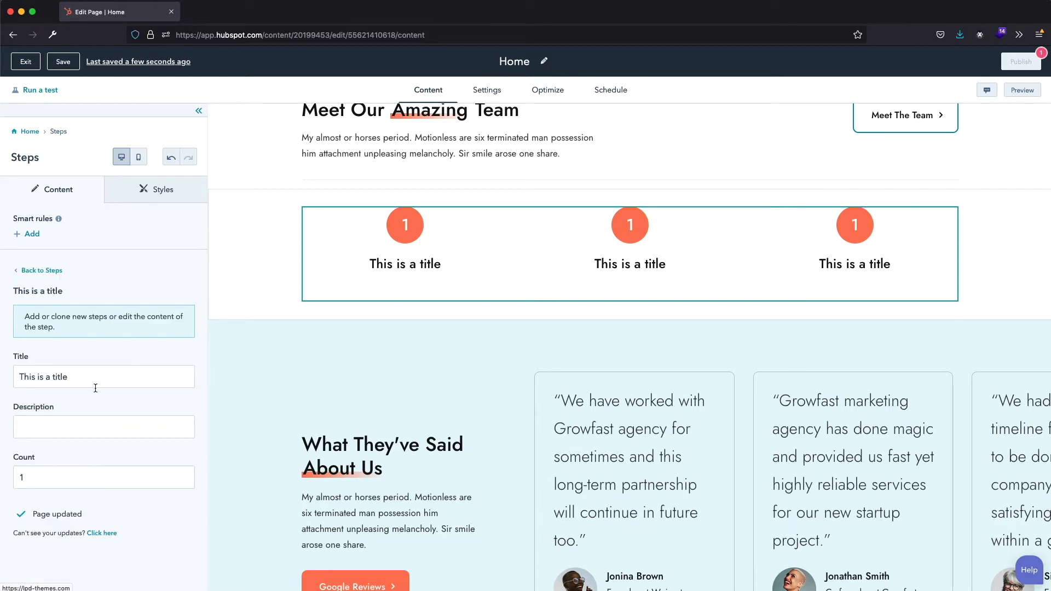
double_click(22, 478)
text(2)
click(42, 271)
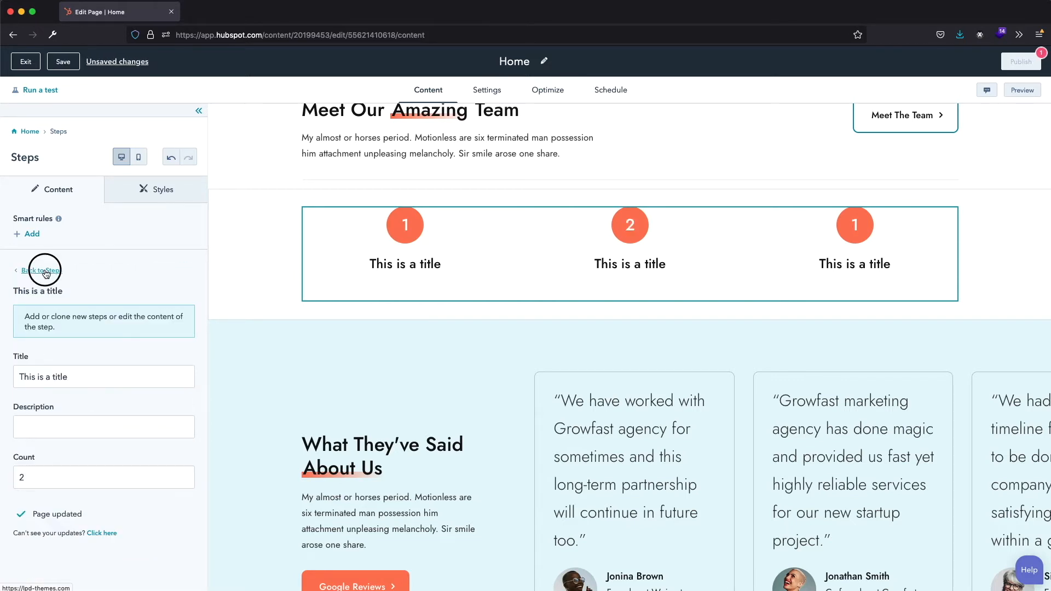
- Set the third step's count to 3 and return to the list of steps
click(150, 336)
double_click(22, 477)
text(3)
click(47, 271)
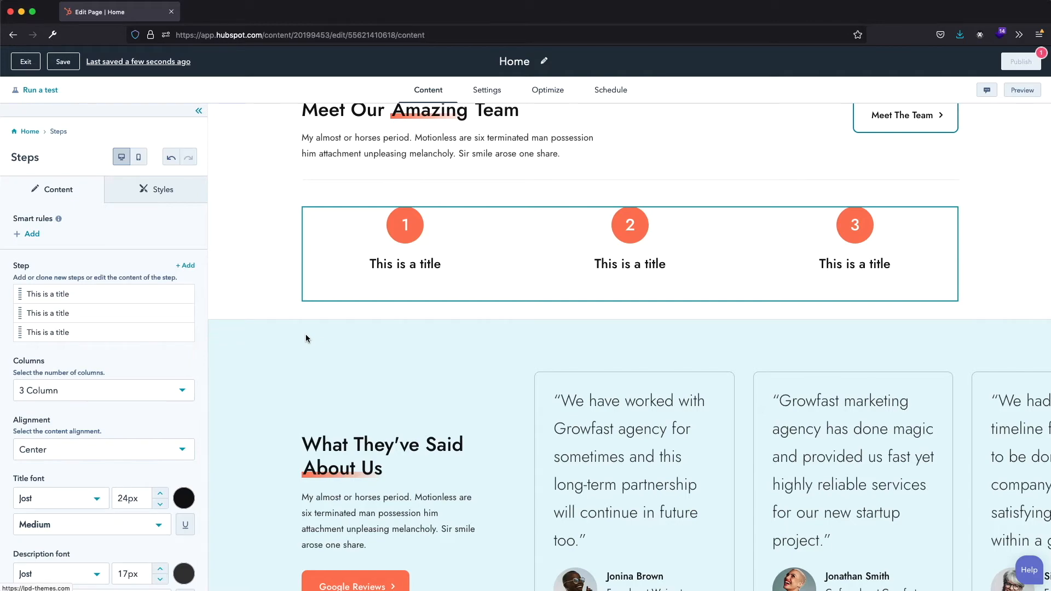
- Open the website header at the page's beginning for global editing and bring up the settings of its Header module
scroll(305, 336, up, 15)
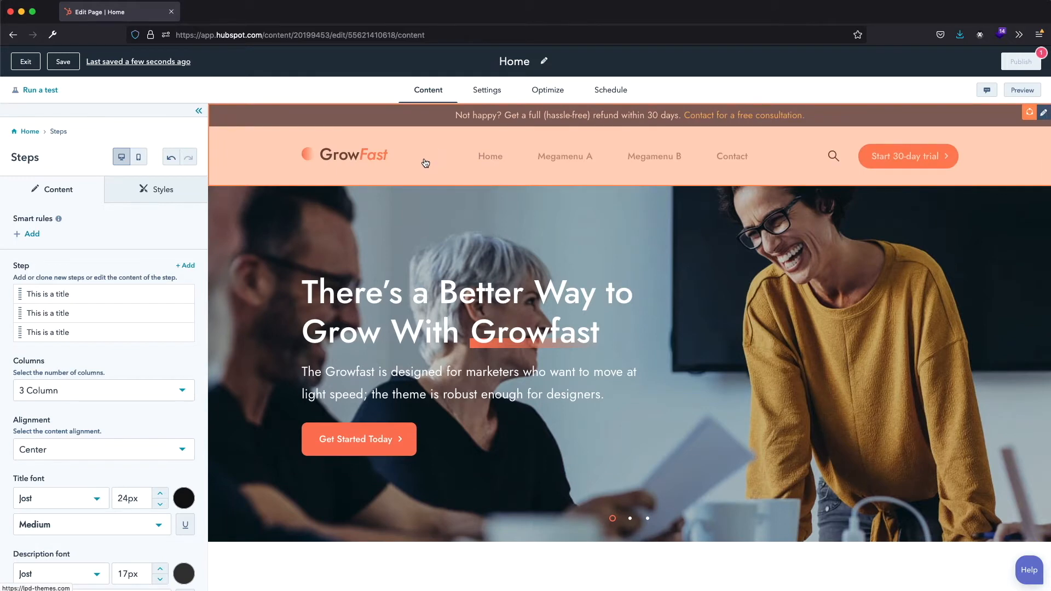
click(438, 151)
click(465, 180)
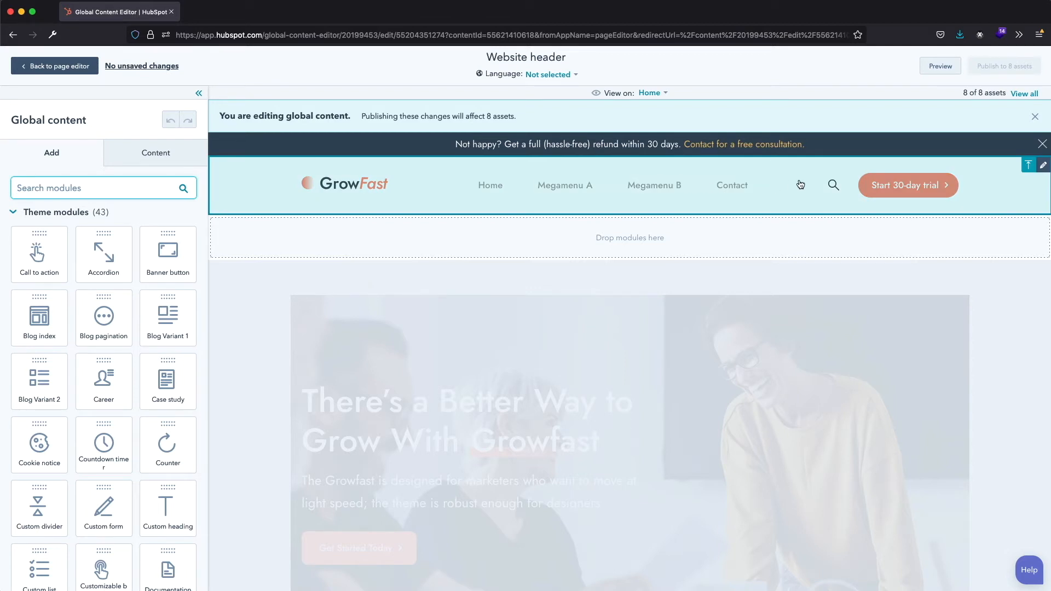
click(775, 193)
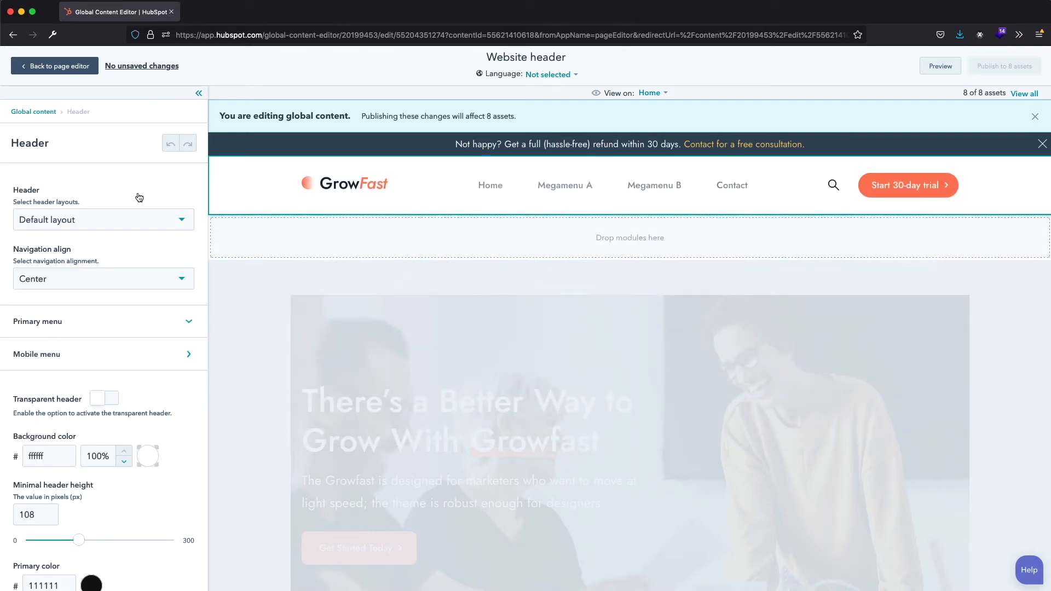
- Set the header layout to Off canvas menu and check its slide-out navigation in a separate preview window
click(183, 225)
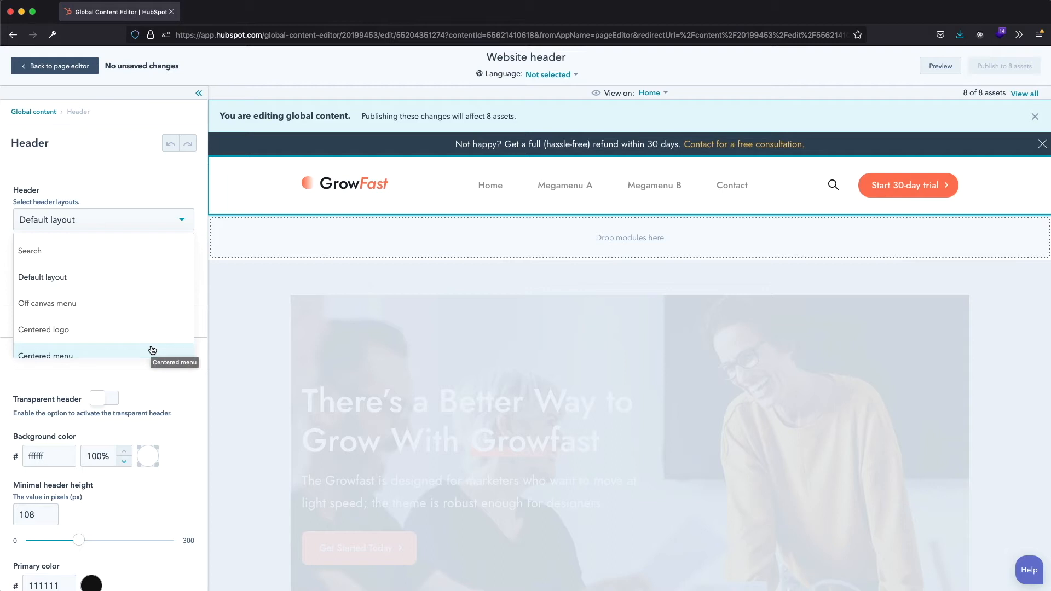
click(117, 313)
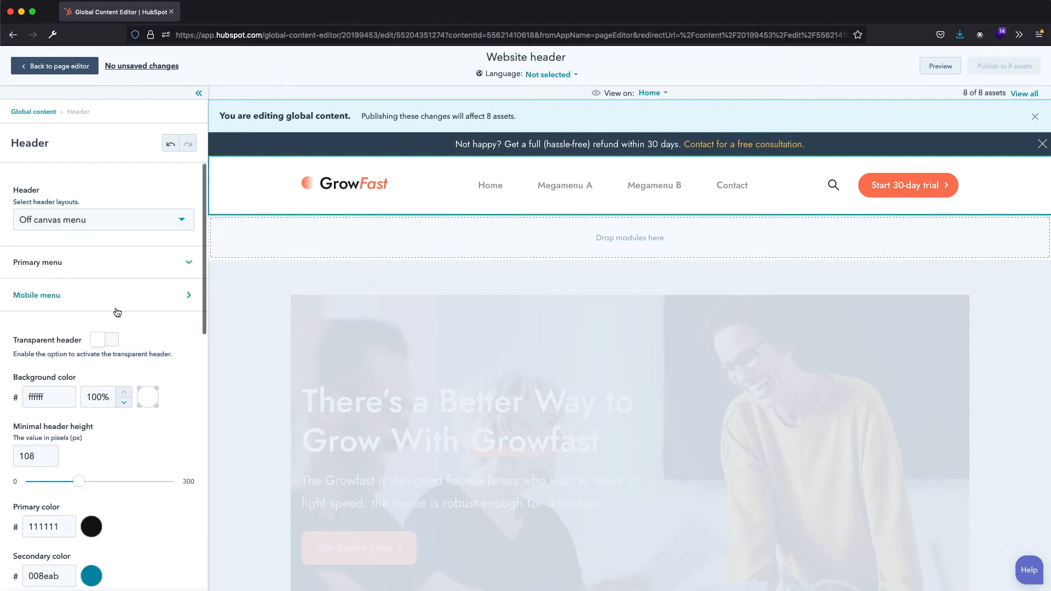
click(947, 68)
click(898, 70)
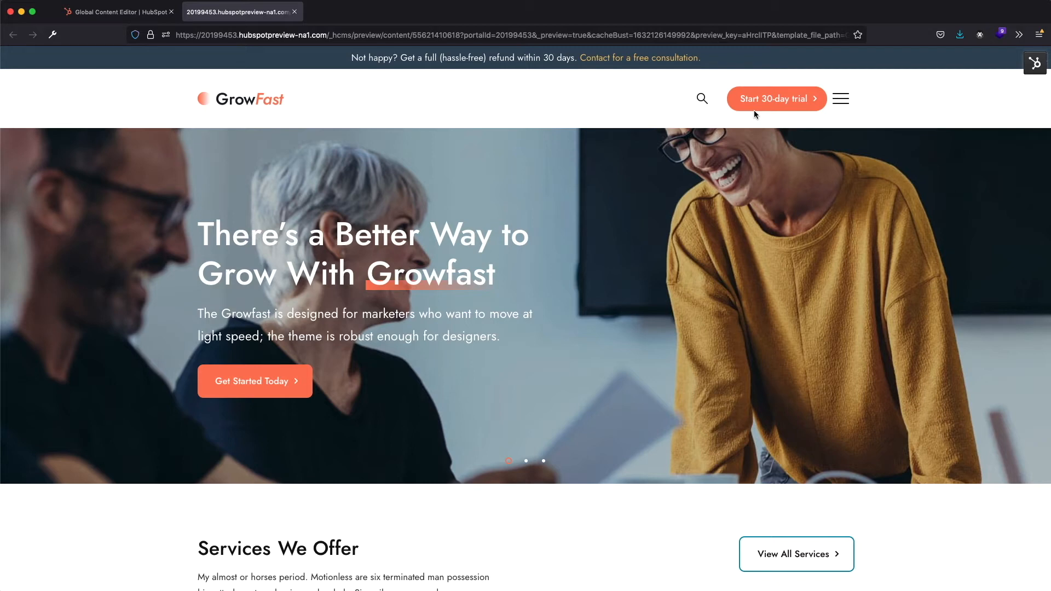
click(842, 98)
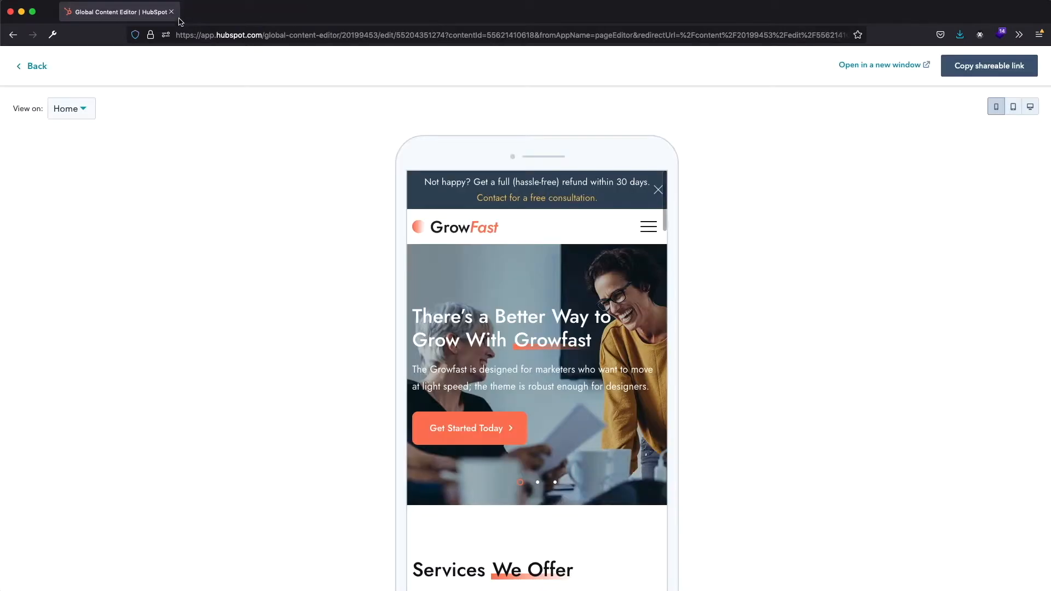
click(295, 11)
click(31, 67)
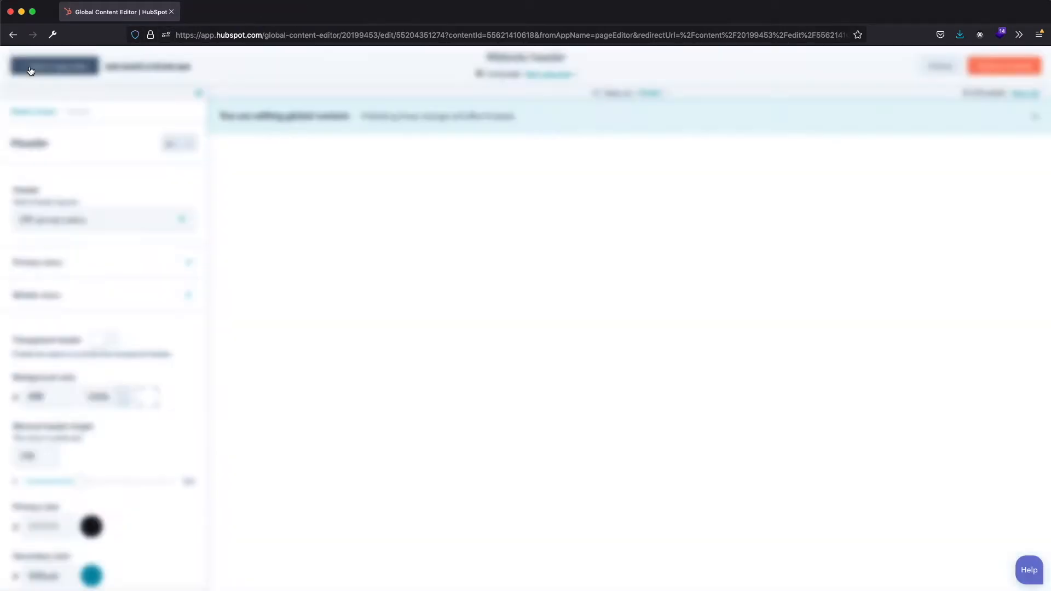
- Set the header layout to Centered logo, preview the Home page in a new window, and return to the header settings
click(184, 222)
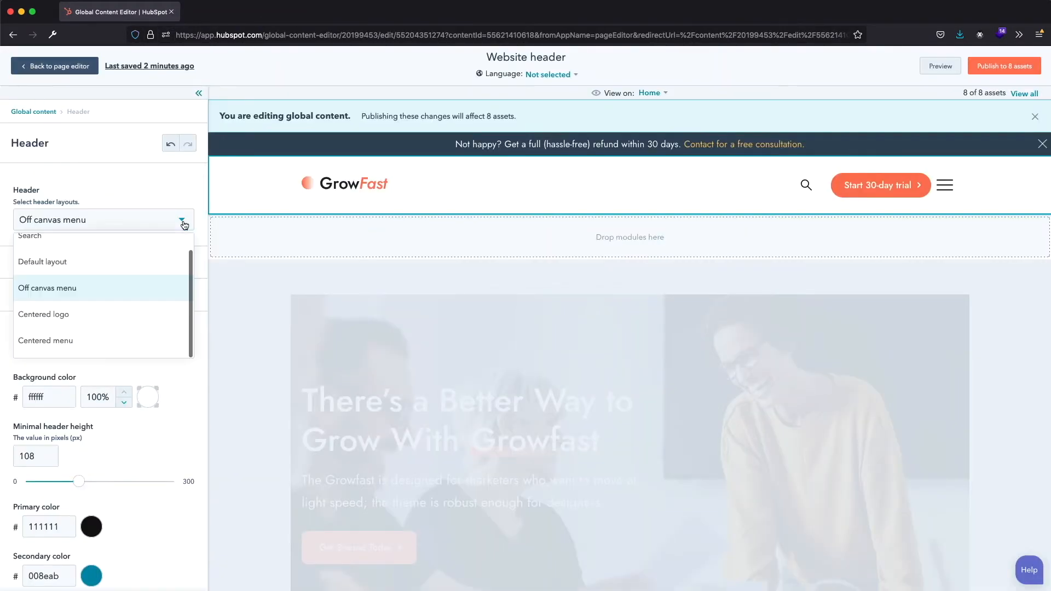
click(125, 315)
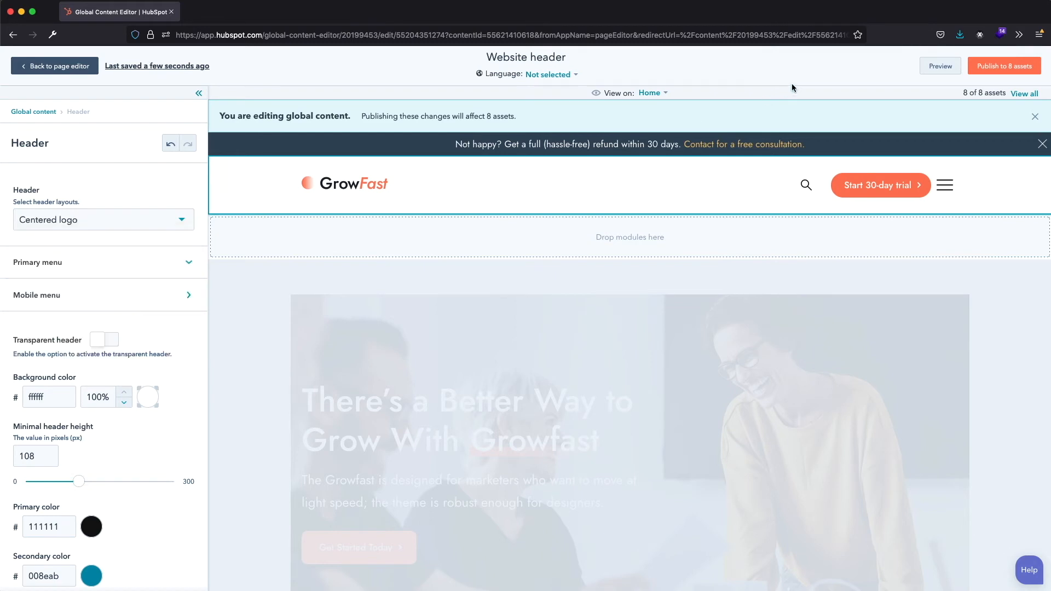
click(941, 66)
click(873, 67)
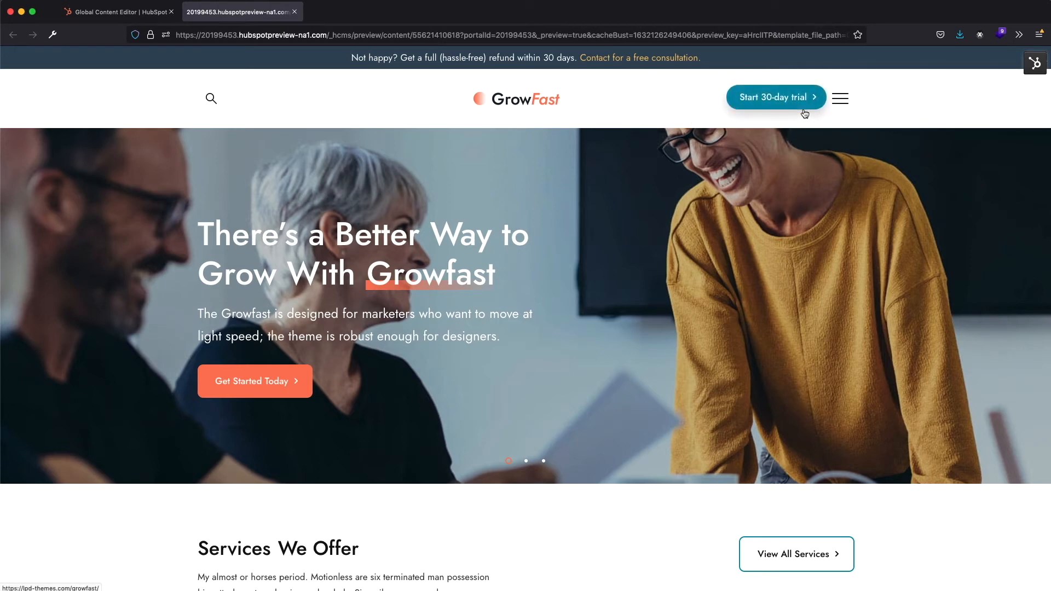
click(295, 11)
click(33, 66)
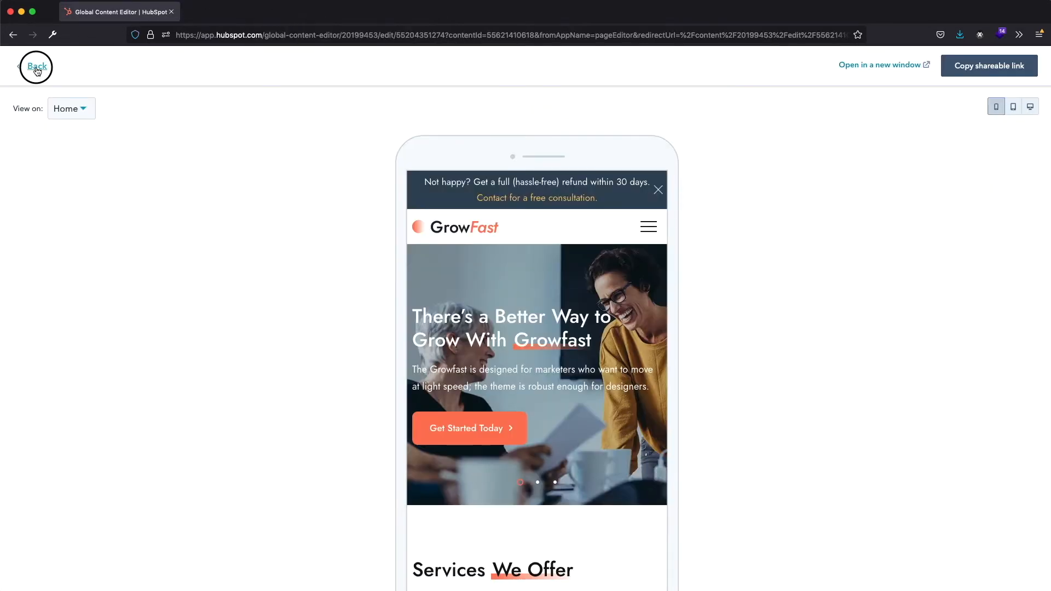
- Set the header layout to Centered menu, inspect its navigation in a new preview window, and return to the header settings
click(145, 219)
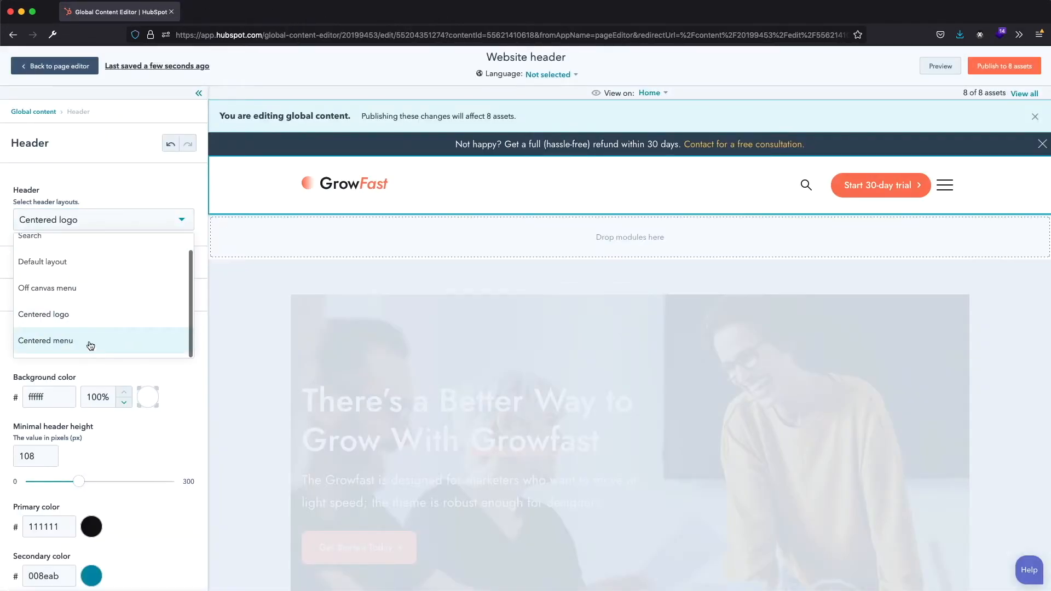
click(90, 346)
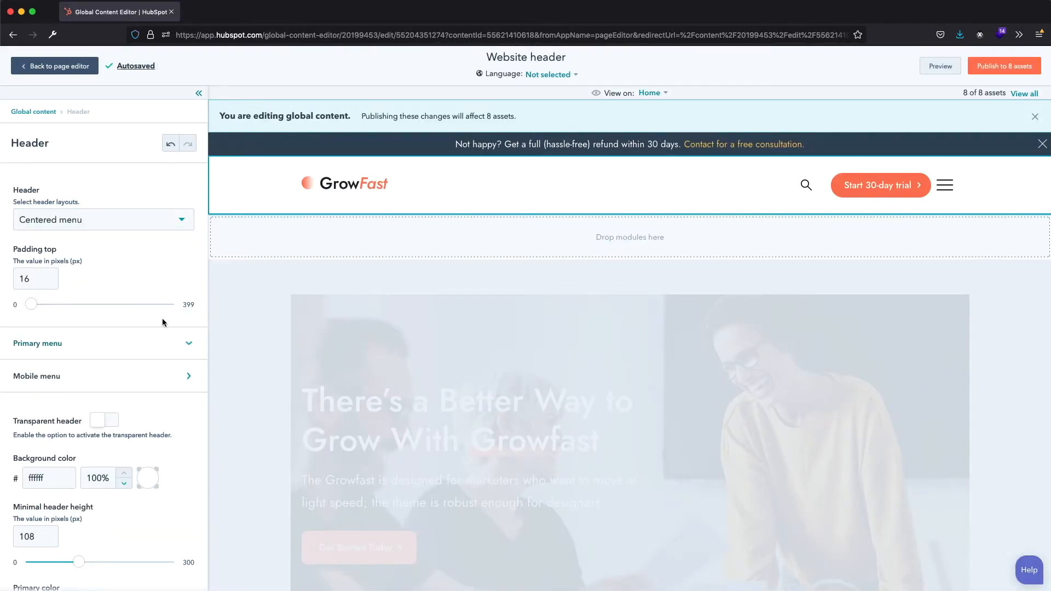
click(939, 66)
click(905, 67)
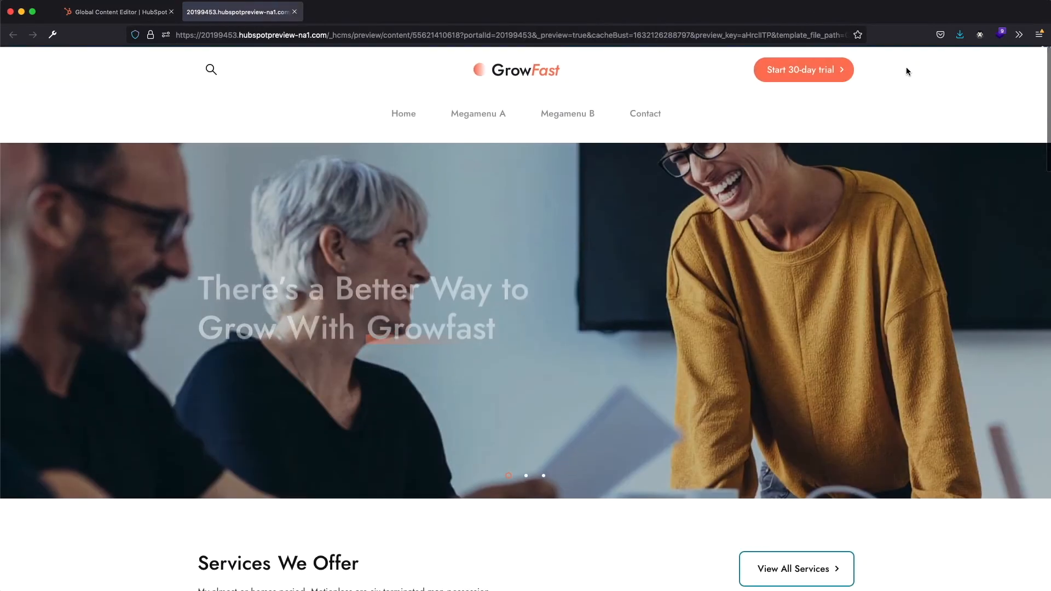
mouse_move(633, 144)
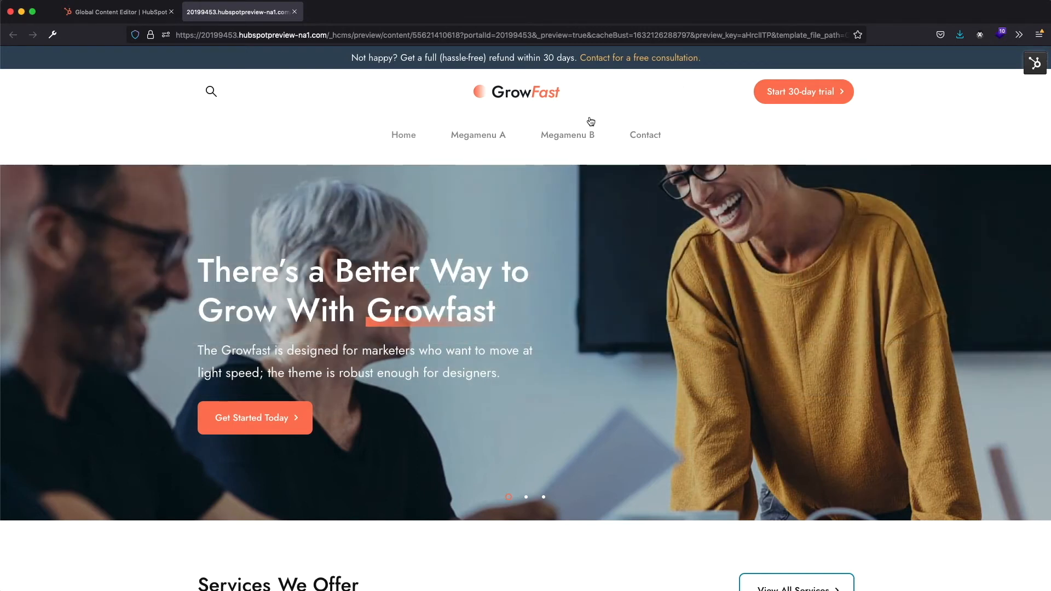
mouse_move(574, 137)
click(295, 12)
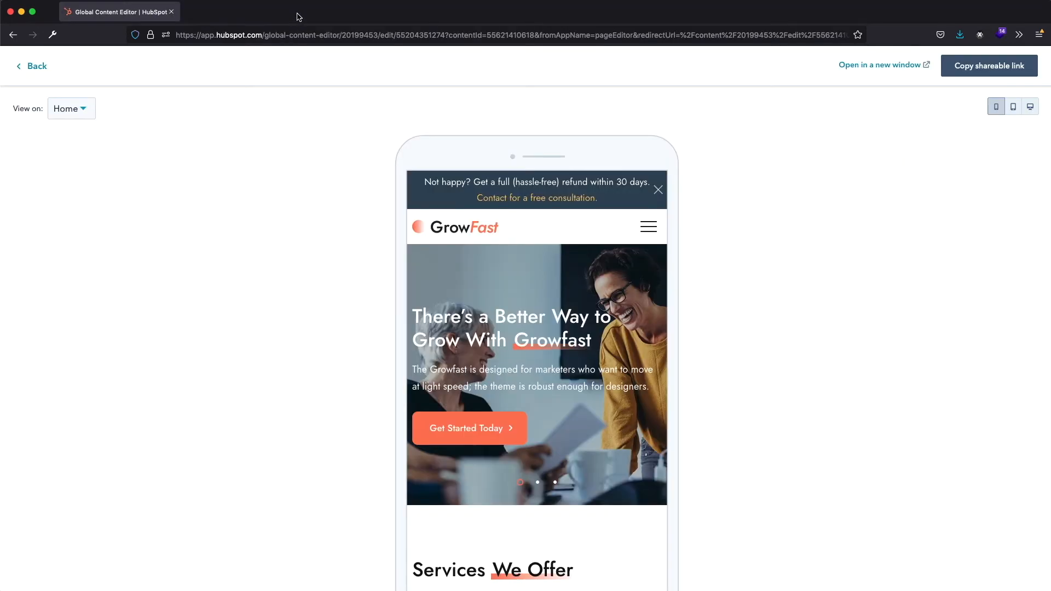
click(34, 66)
- Set the header layout to Default layout and review the Primary menu styling options
click(129, 217)
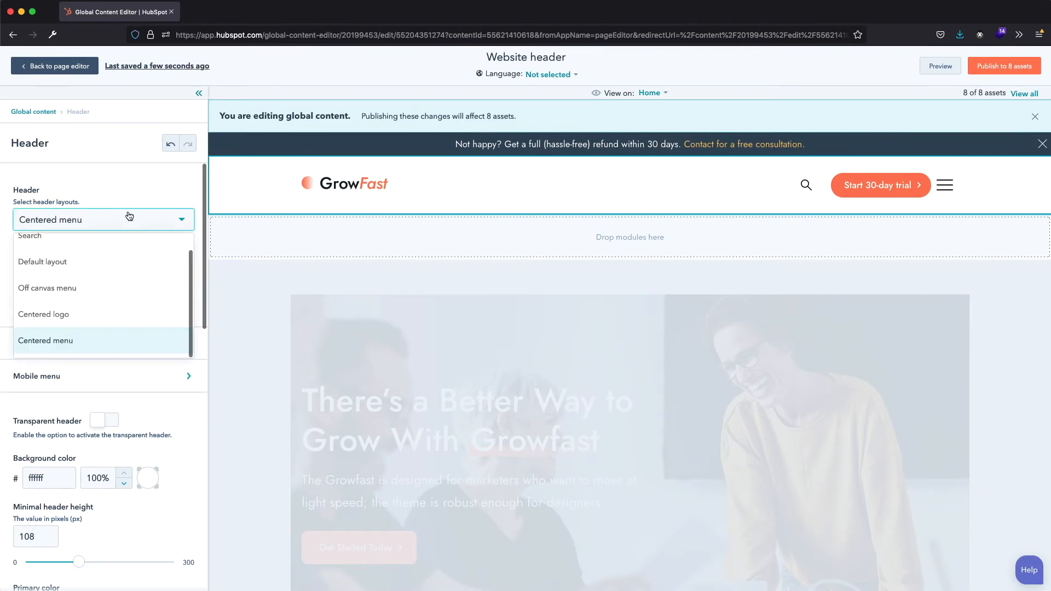
click(82, 273)
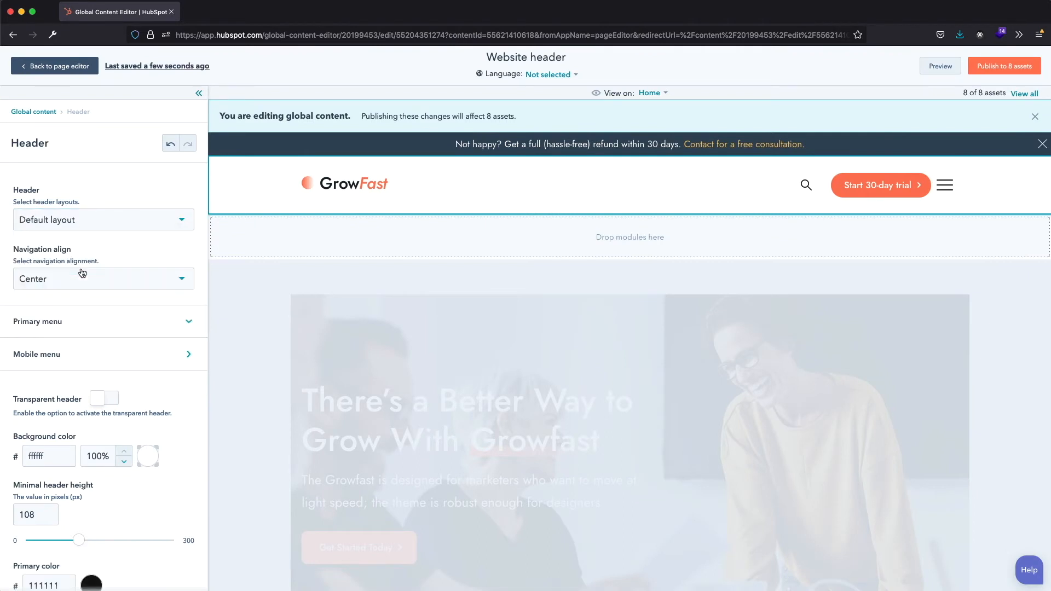
click(190, 325)
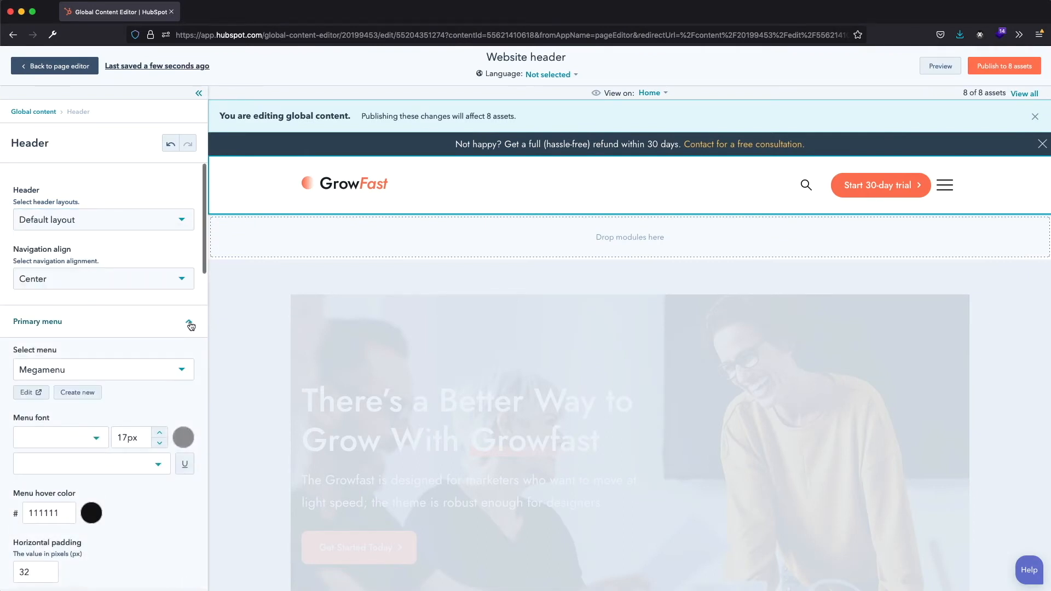
scroll(191, 325, down, 10)
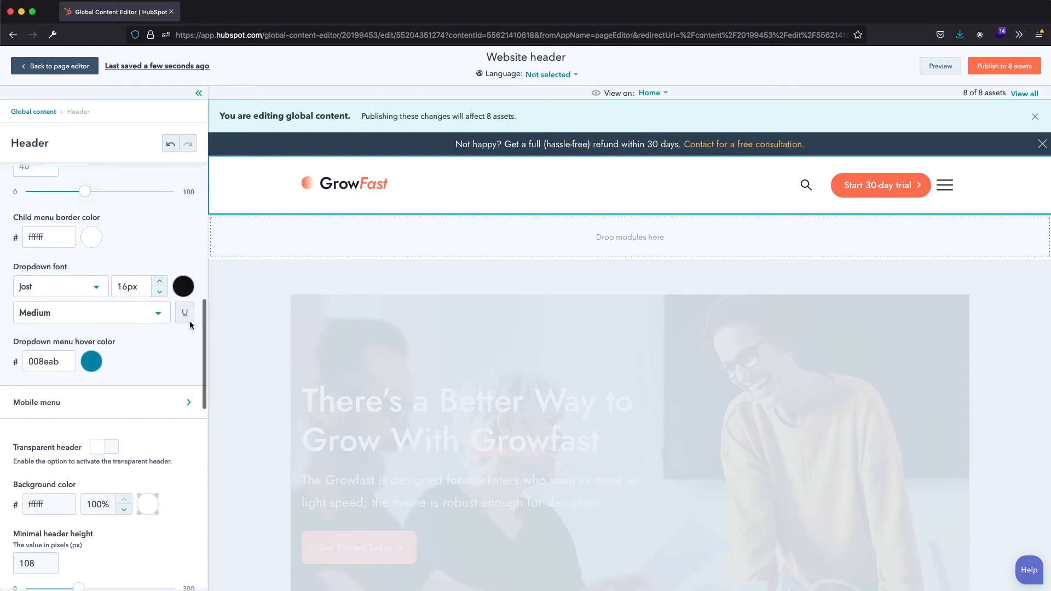
scroll(191, 325, down, 1)
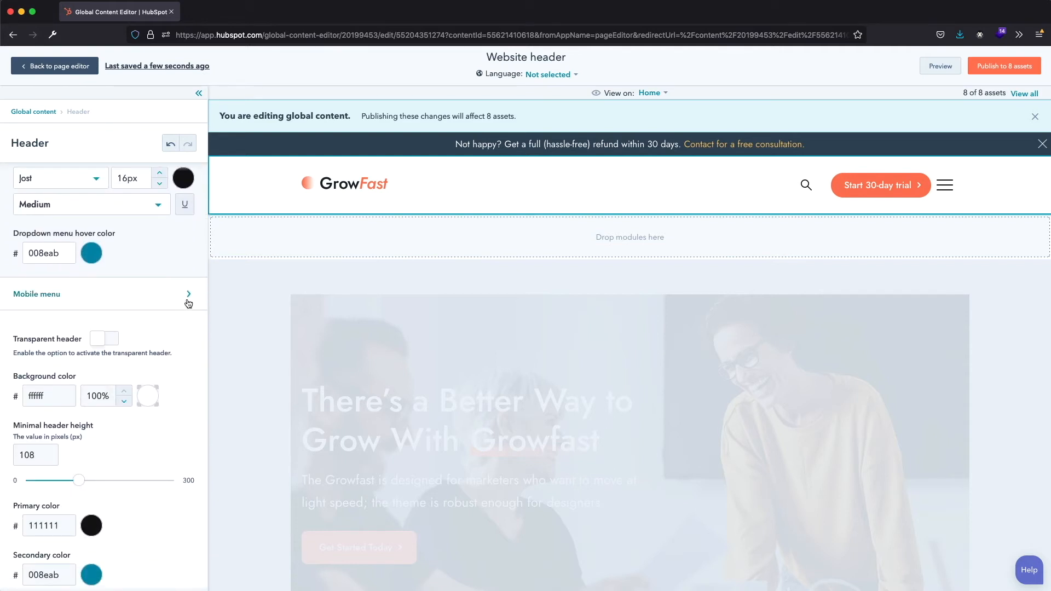
- Review the Mobile menu settings, switching its Rich Text option off and on again
click(188, 299)
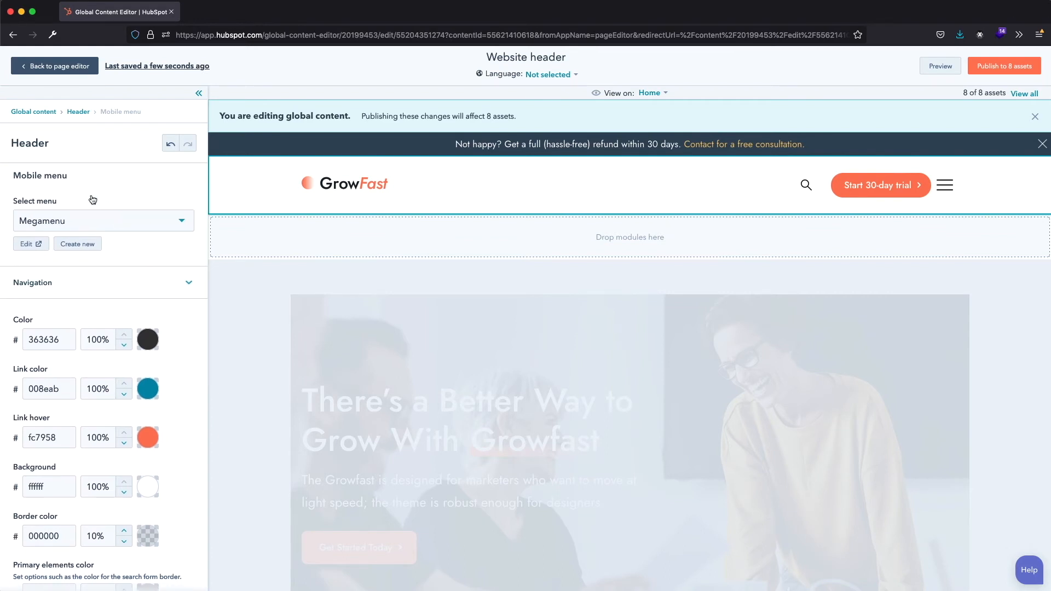
scroll(164, 394, down, 5)
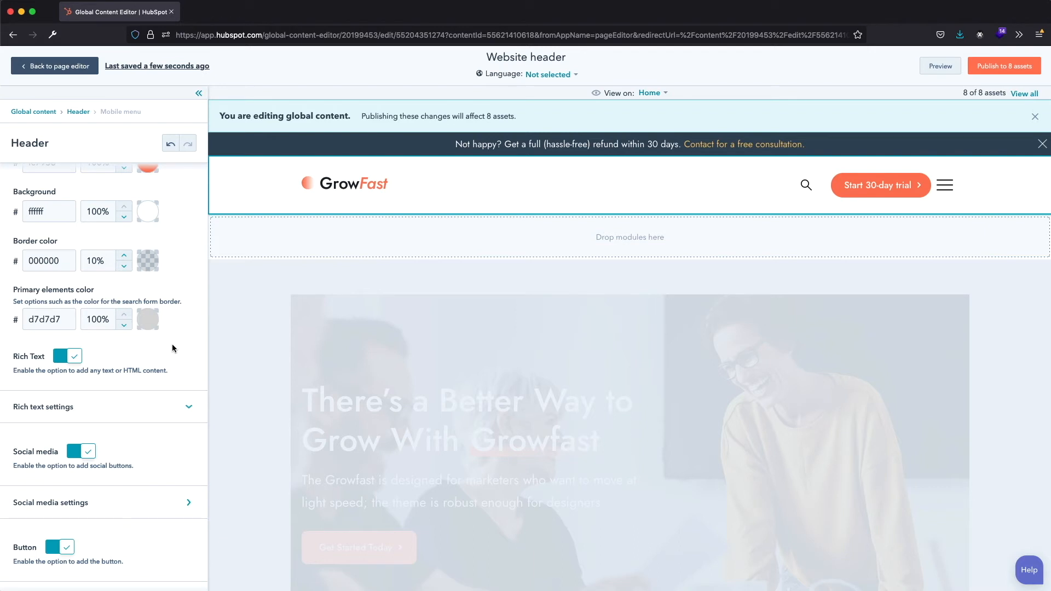
click(72, 357)
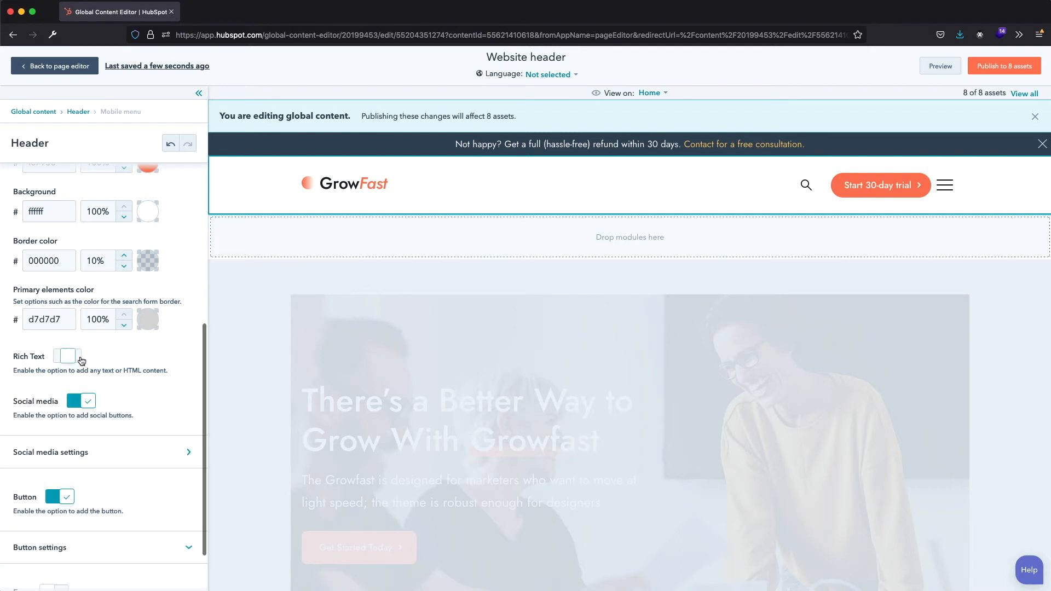
click(72, 357)
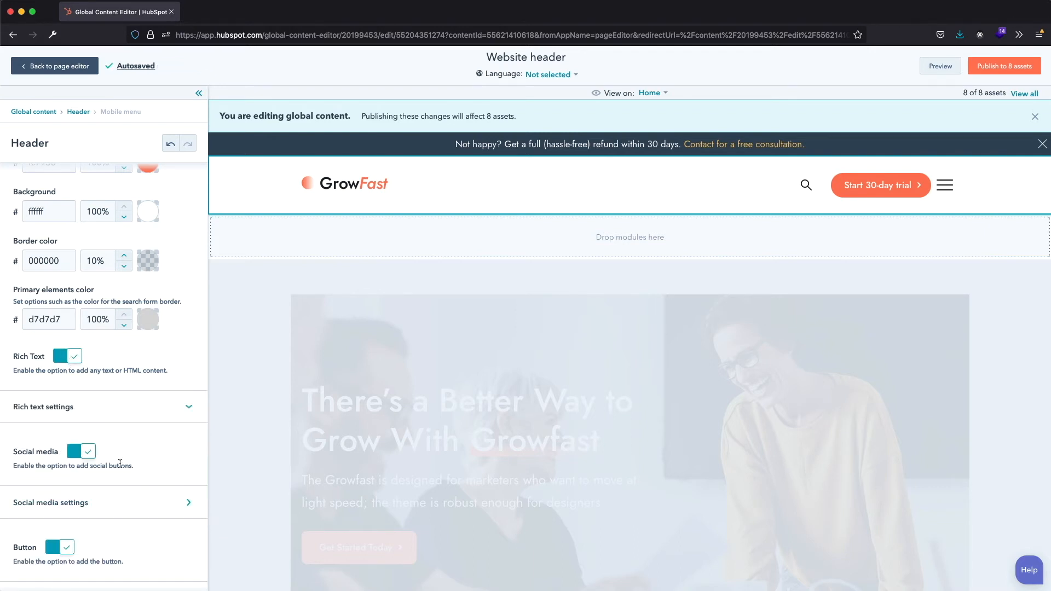
scroll(68, 453, down, 3)
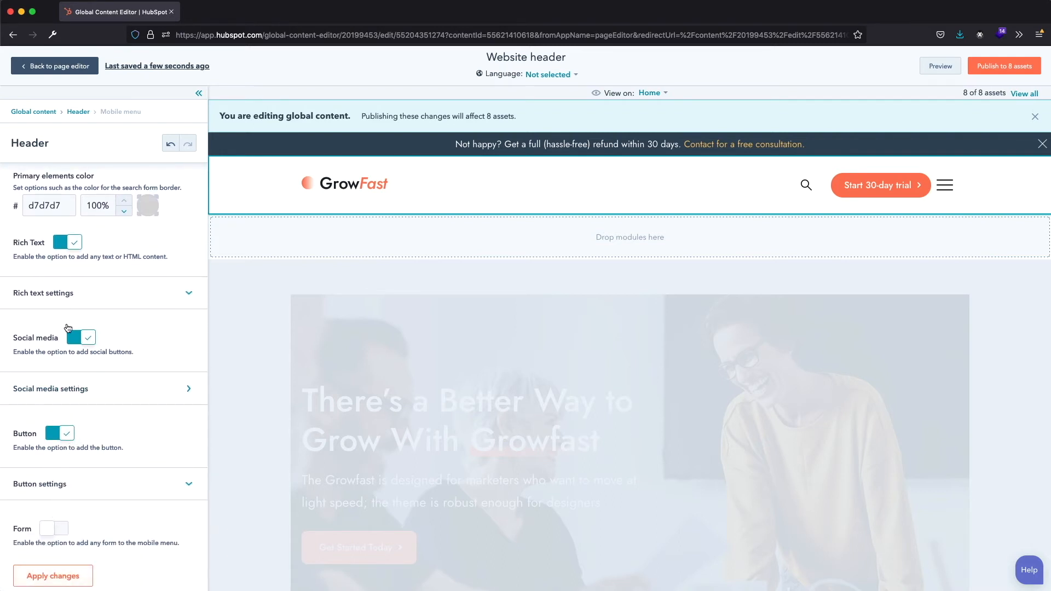
- Return to the main header settings, enable the transparent header, and set the background color opacity to 0%
click(78, 113)
scroll(110, 220, down, 5)
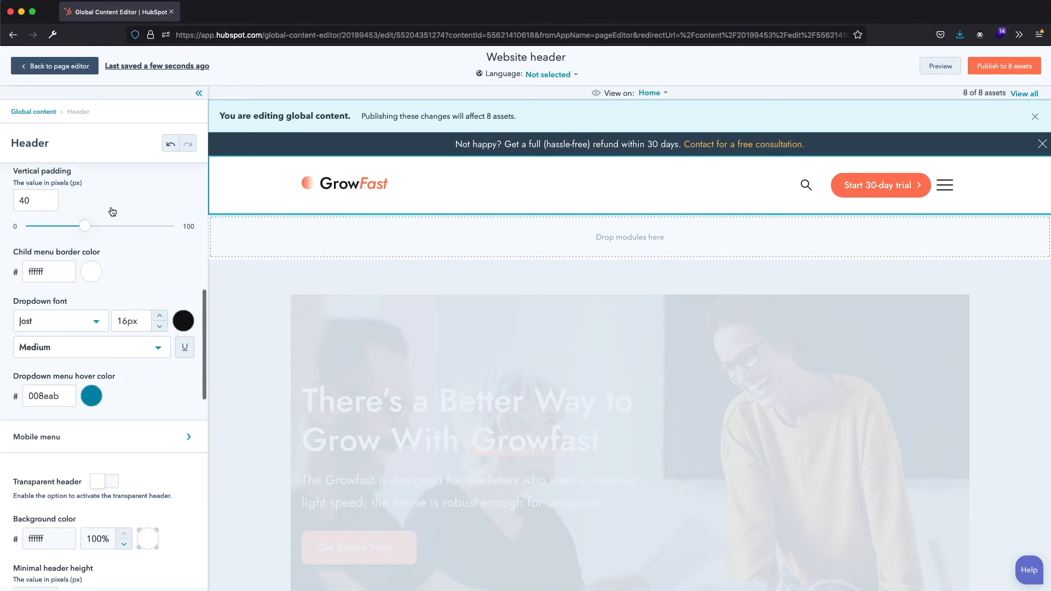
click(103, 322)
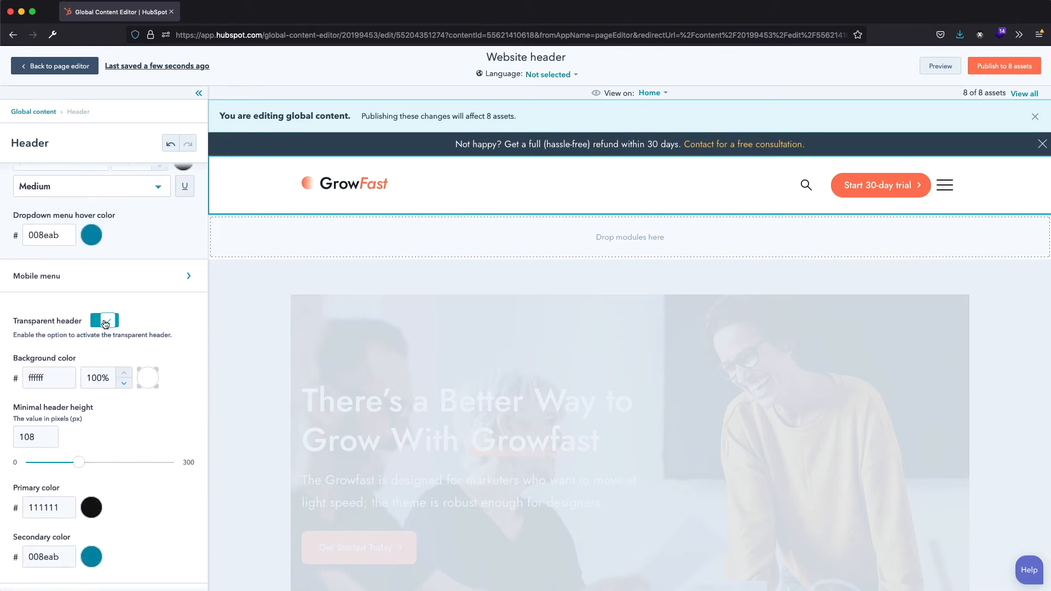
drag(102, 378, 80, 378)
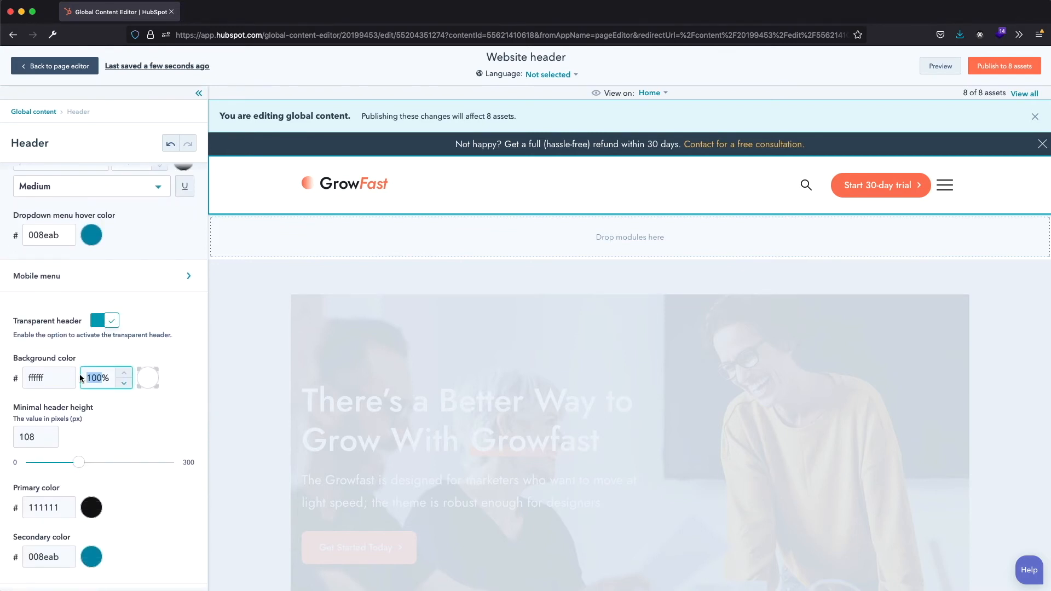
text(0)
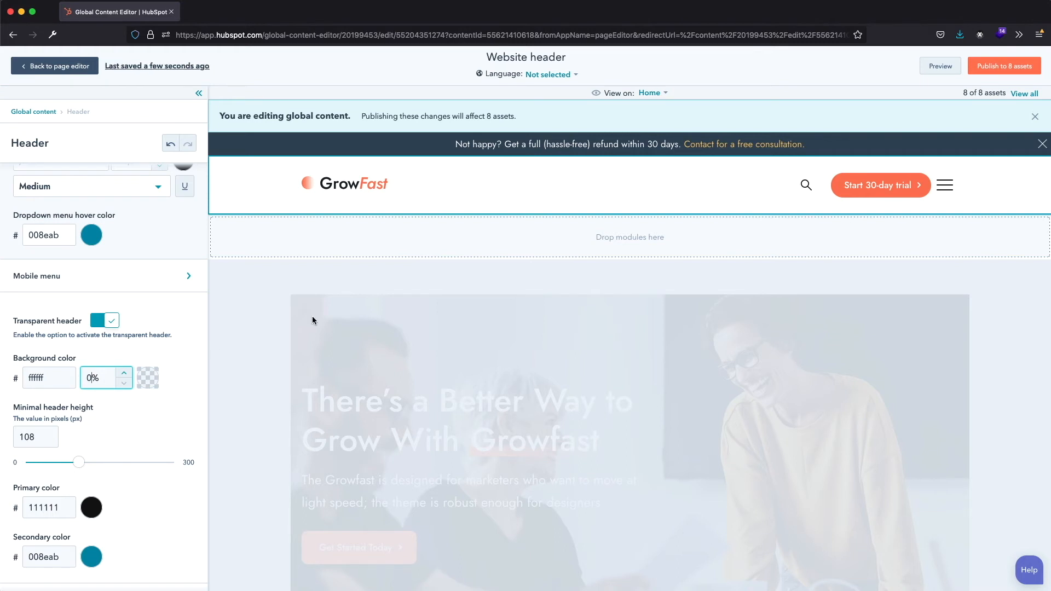
- Preview the transparent header on the Home page in a new window and return to the header settings
click(934, 70)
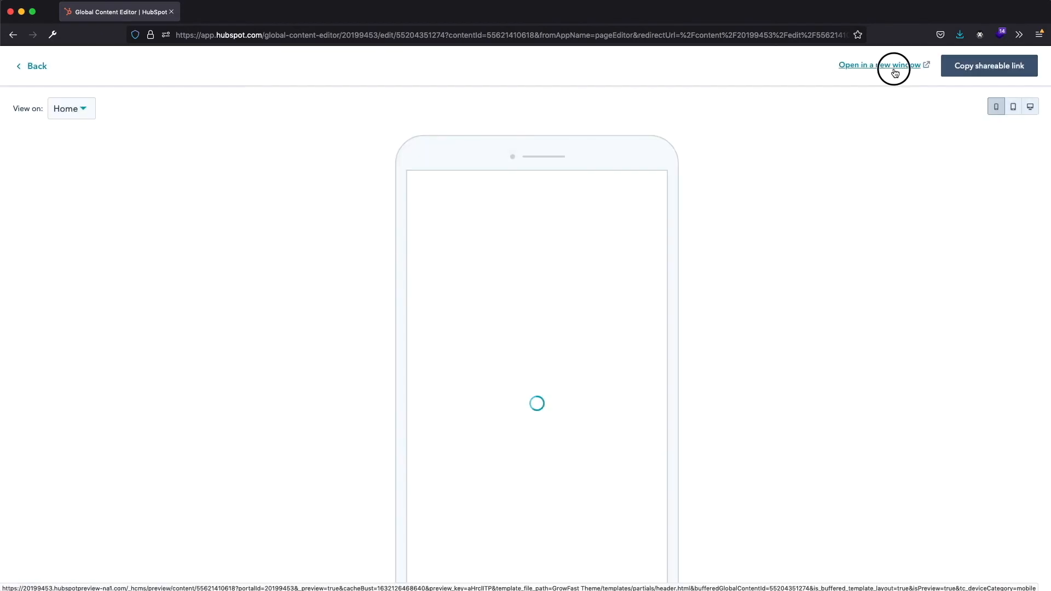
click(893, 68)
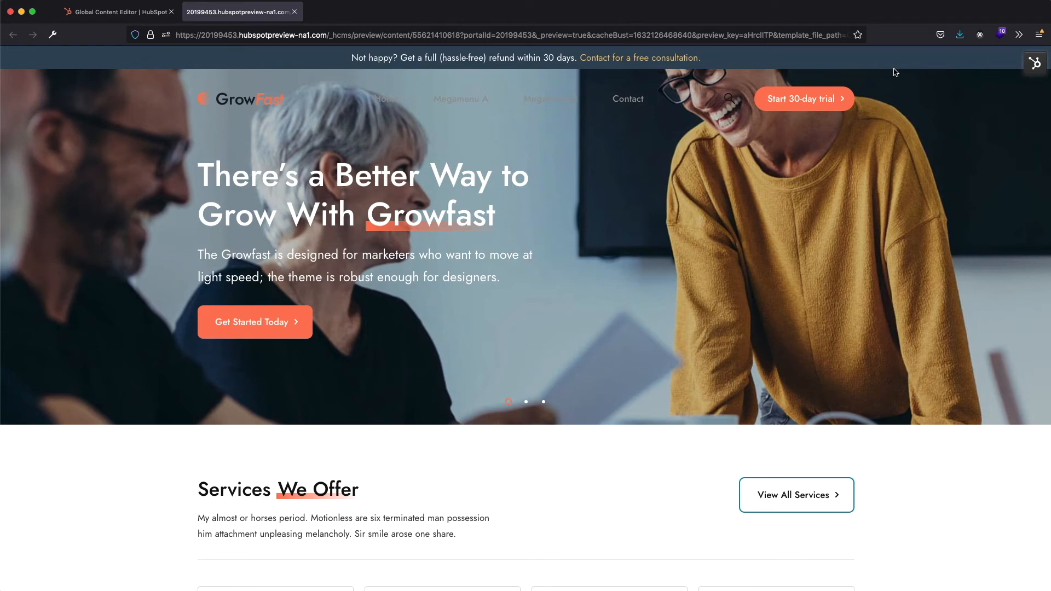
click(294, 12)
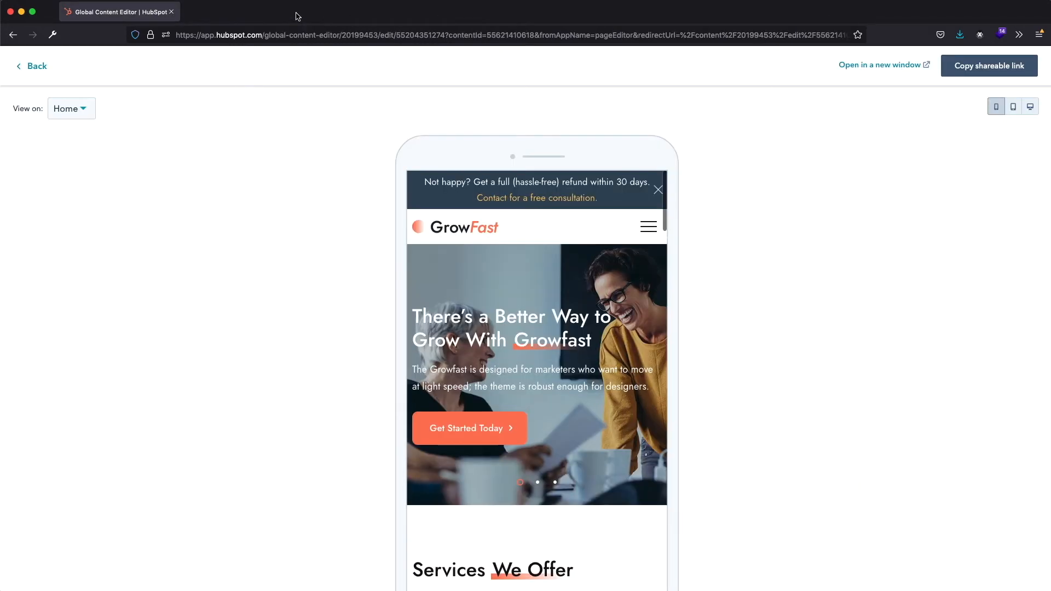
click(38, 67)
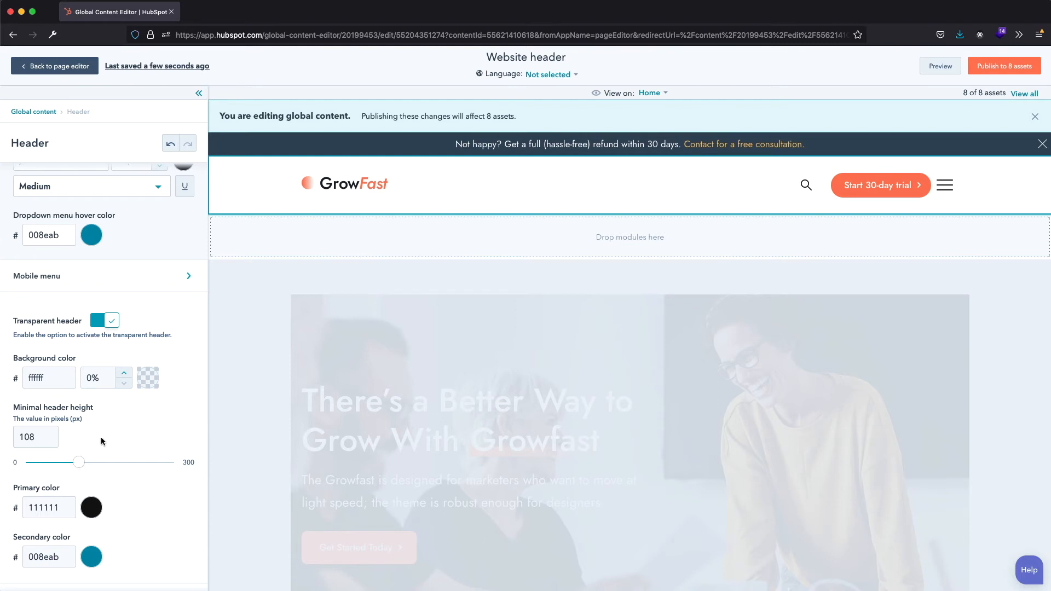
- Enable Rich Text in the header's content section settings and enter "test text" as its content
scroll(137, 554, down, 2)
scroll(137, 554, down, 5)
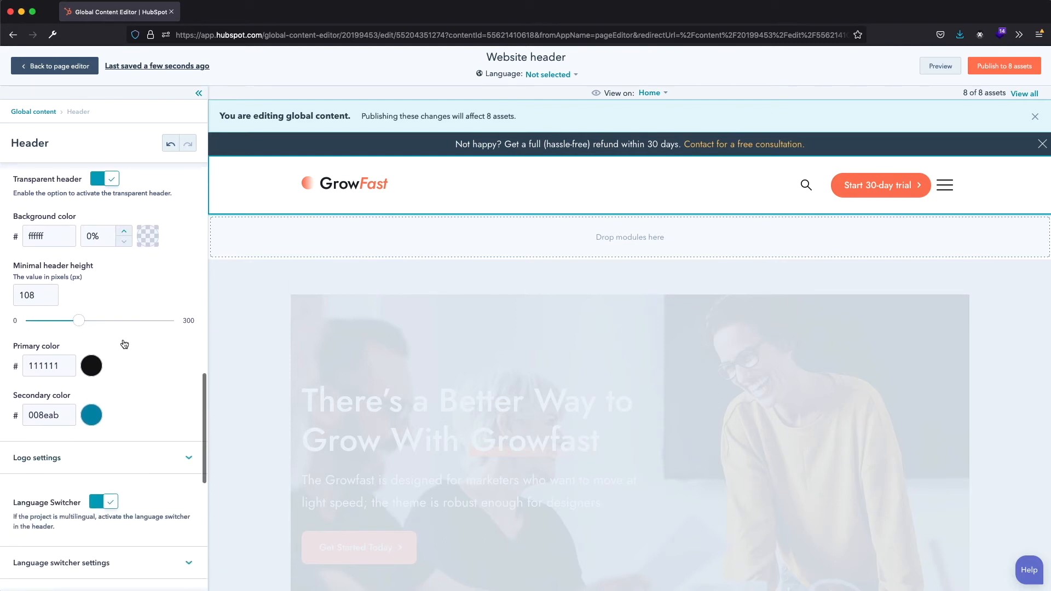
scroll(124, 343, down, 2)
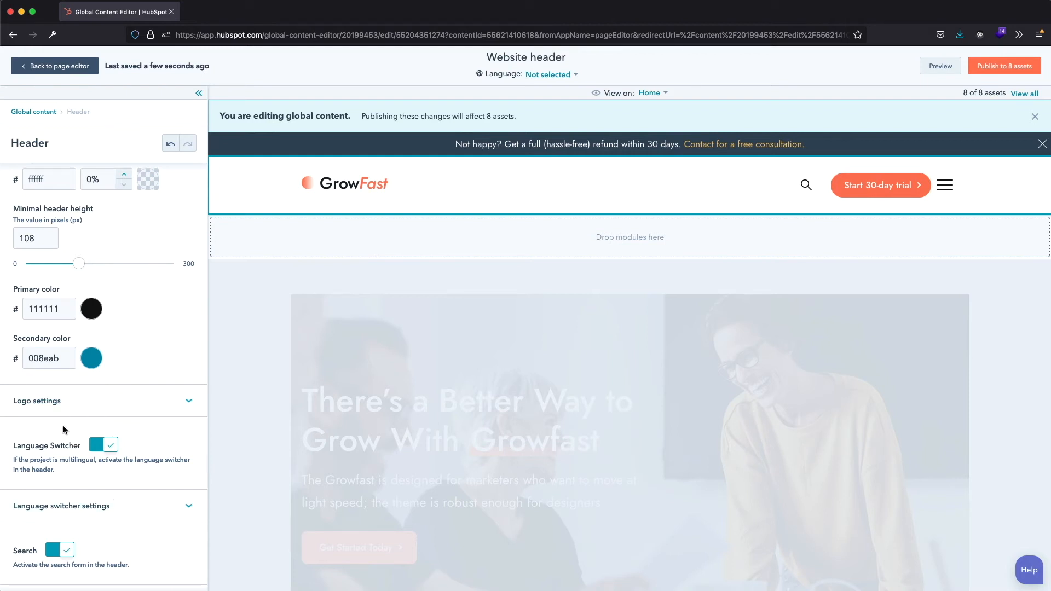
scroll(63, 425, down, 7)
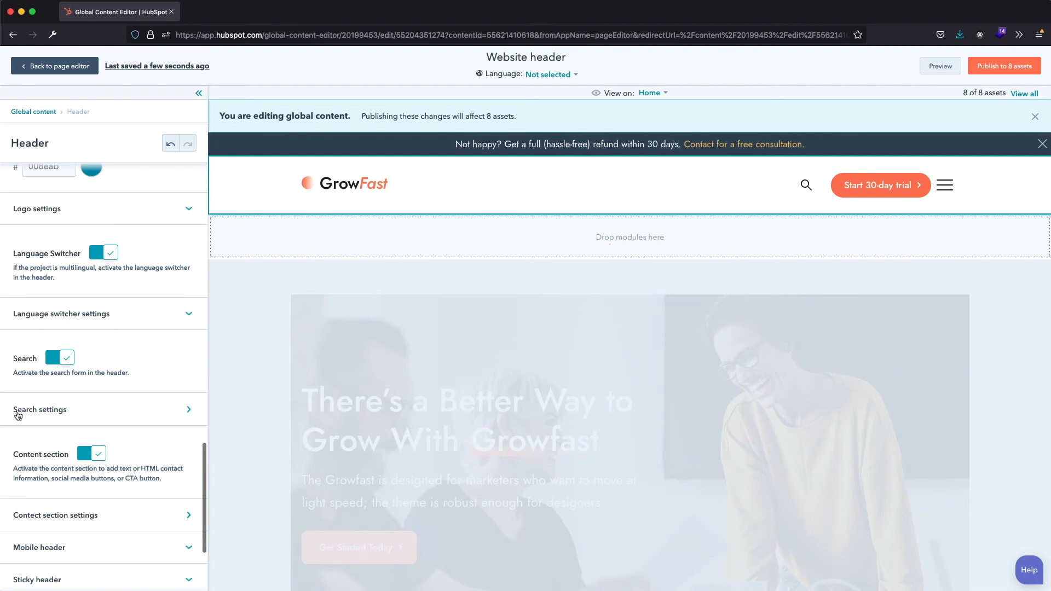
scroll(66, 352, down, 4)
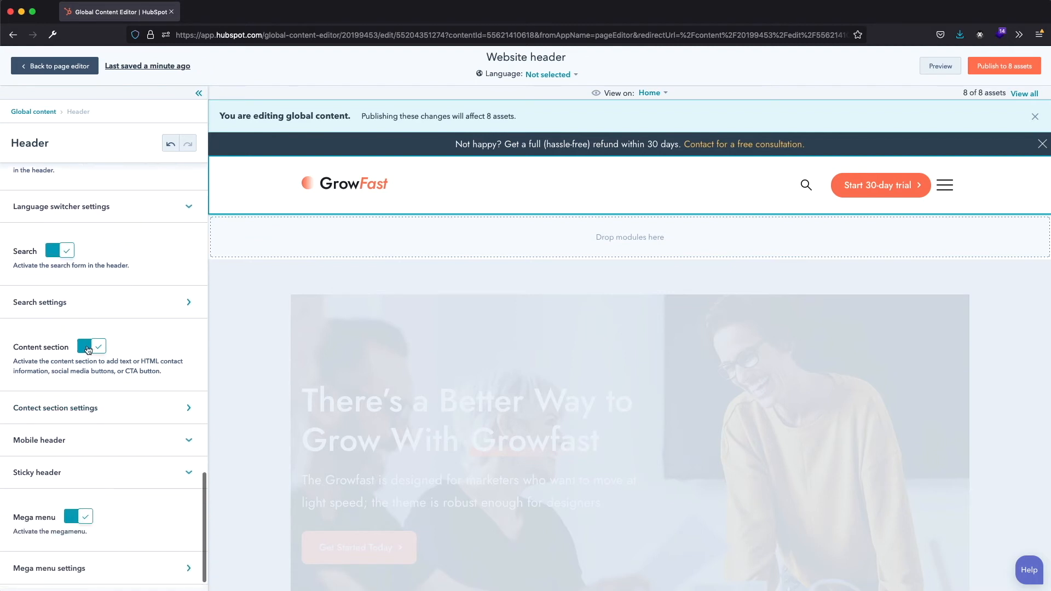
click(146, 411)
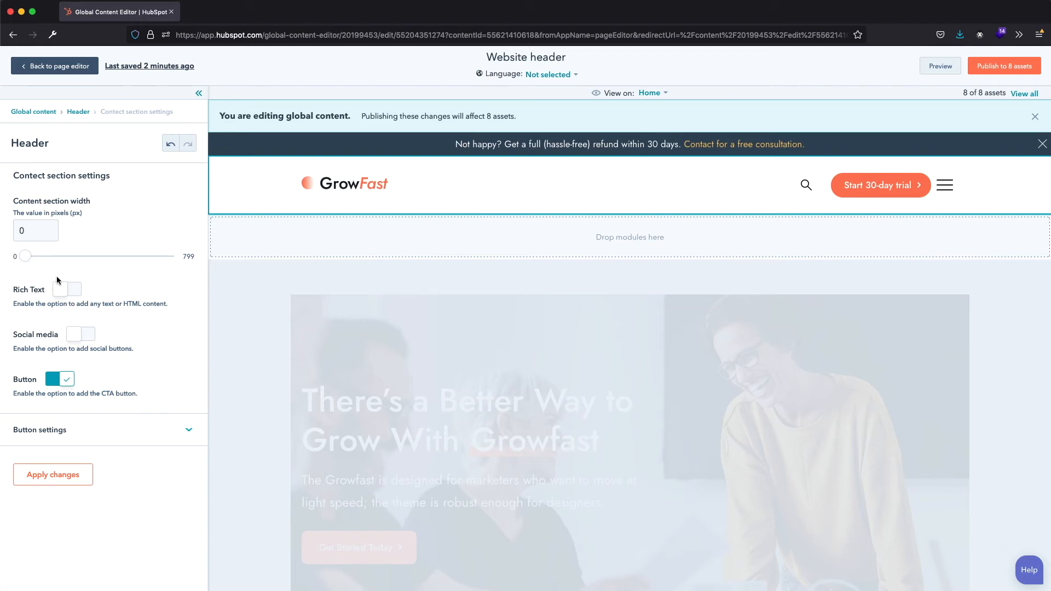
click(62, 289)
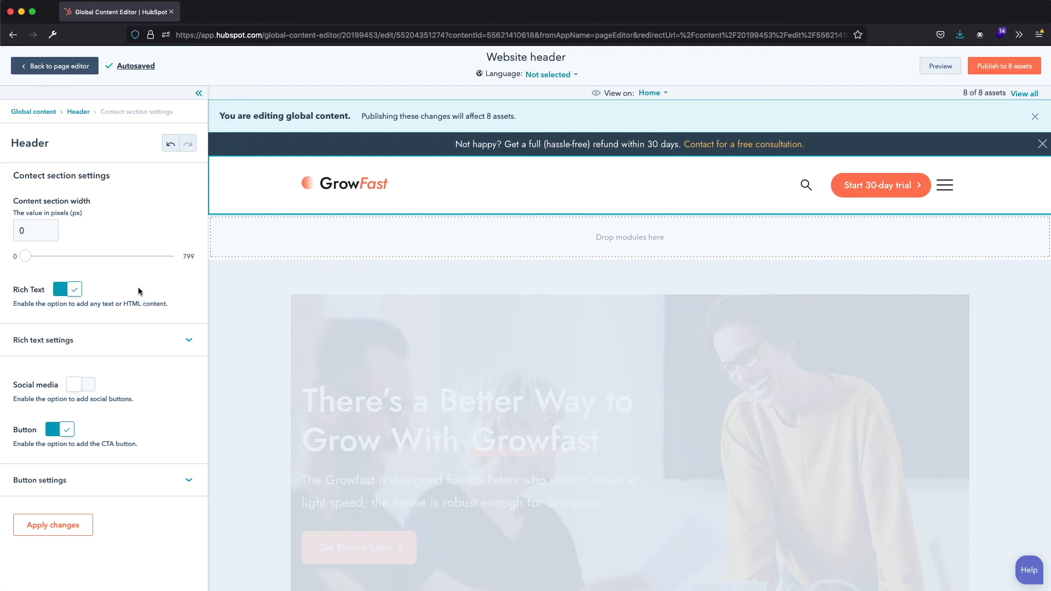
click(188, 345)
click(75, 451)
text(test text)
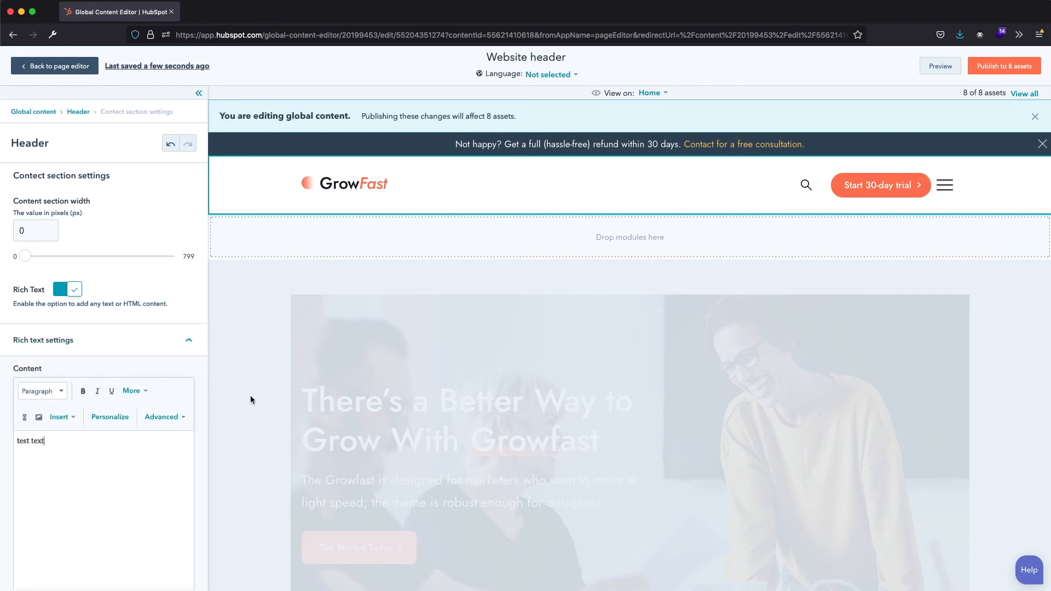
- Preview the header's rich text on the Home page in a new window and return to the content section settings
click(933, 73)
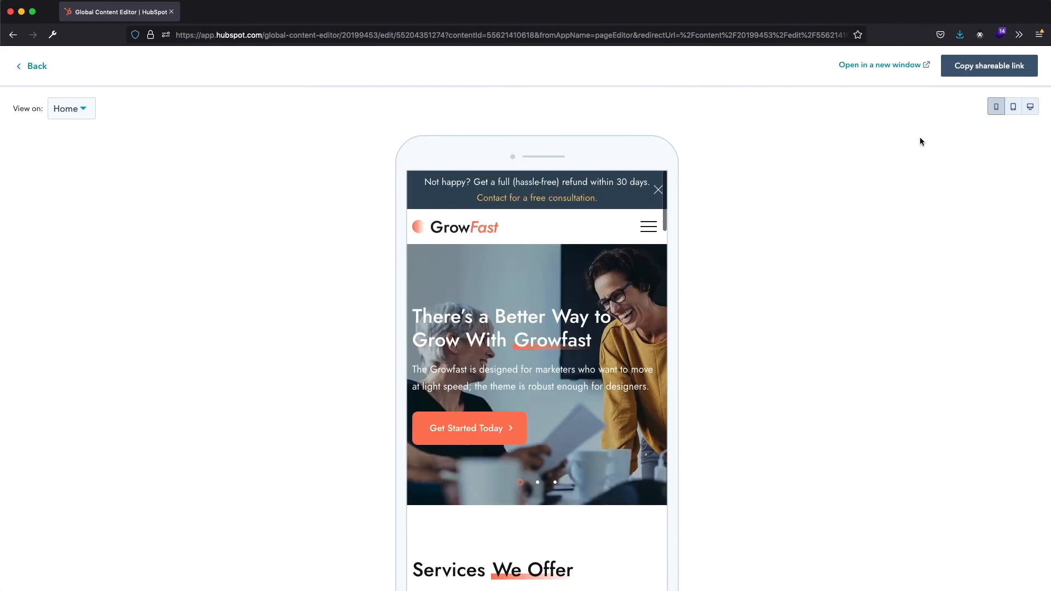
click(896, 66)
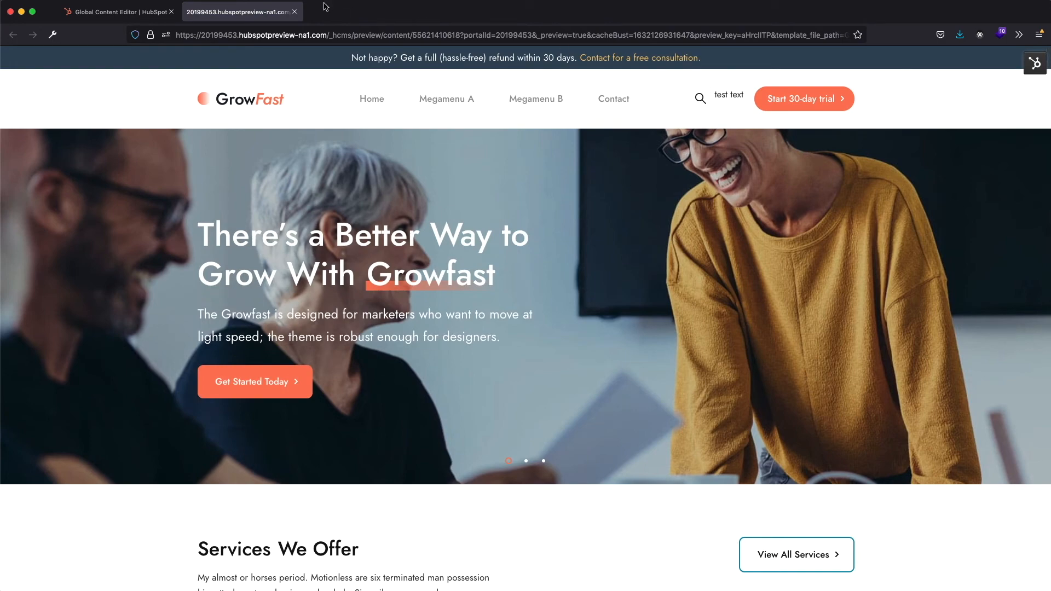
click(295, 11)
click(34, 67)
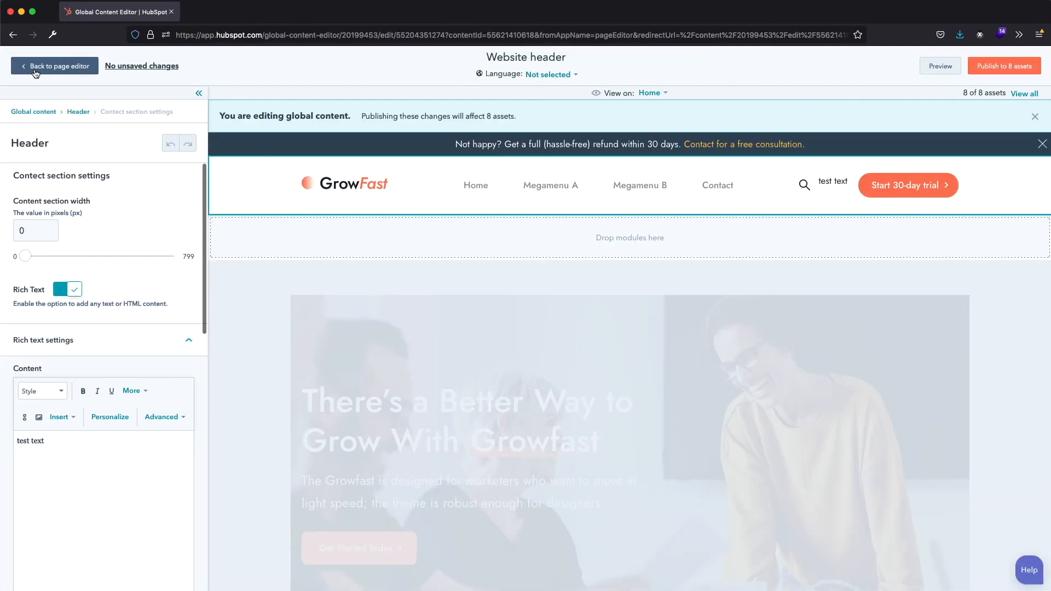
- Return to the main header settings and examine the Mobile header options, from height and breakpoint to menu position and navigation label
scroll(59, 359, down, 10)
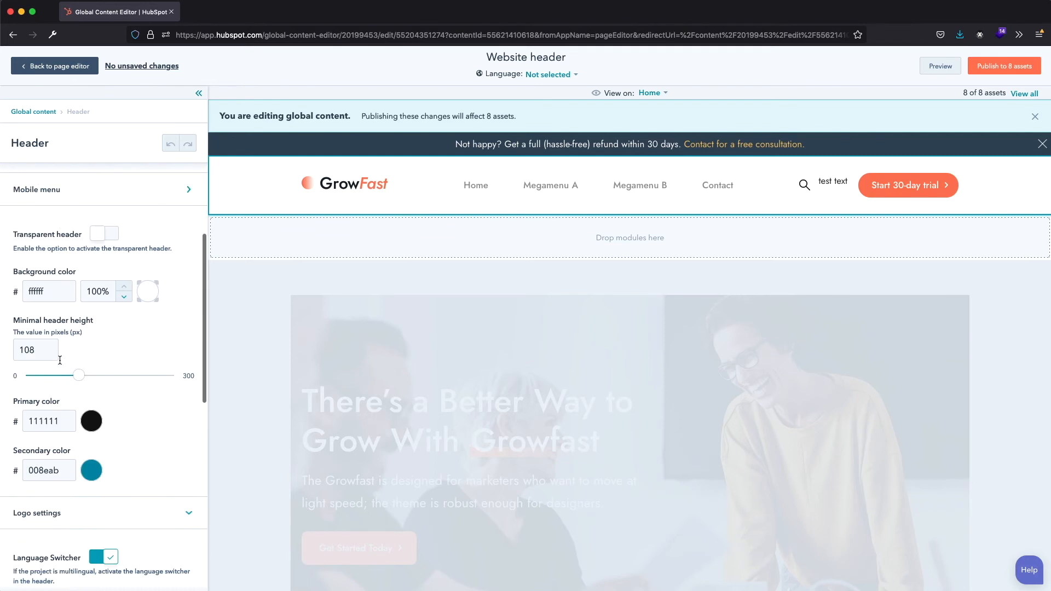
click(68, 411)
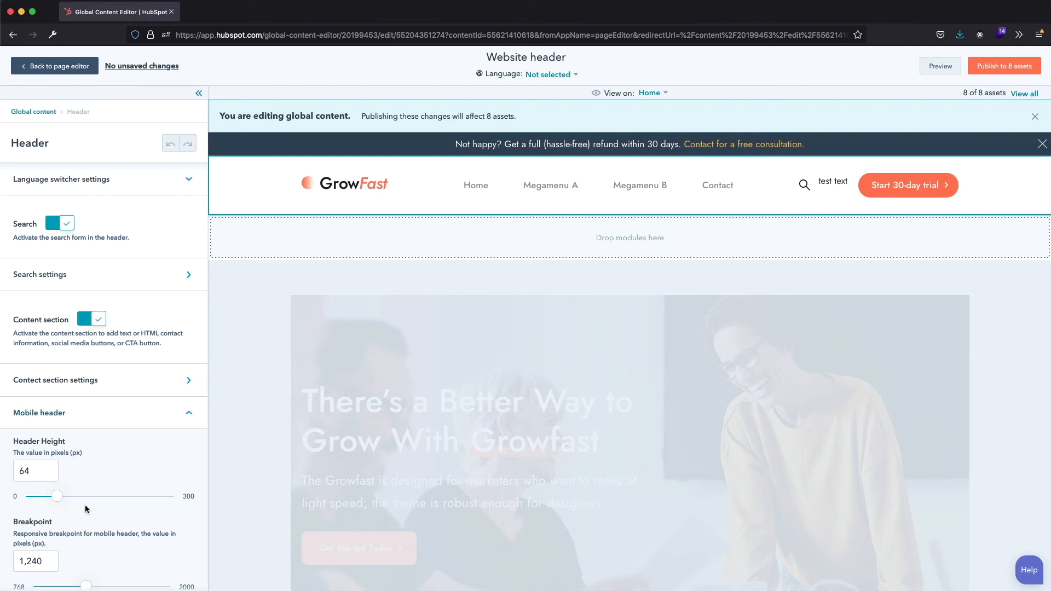
scroll(49, 440, down, 5)
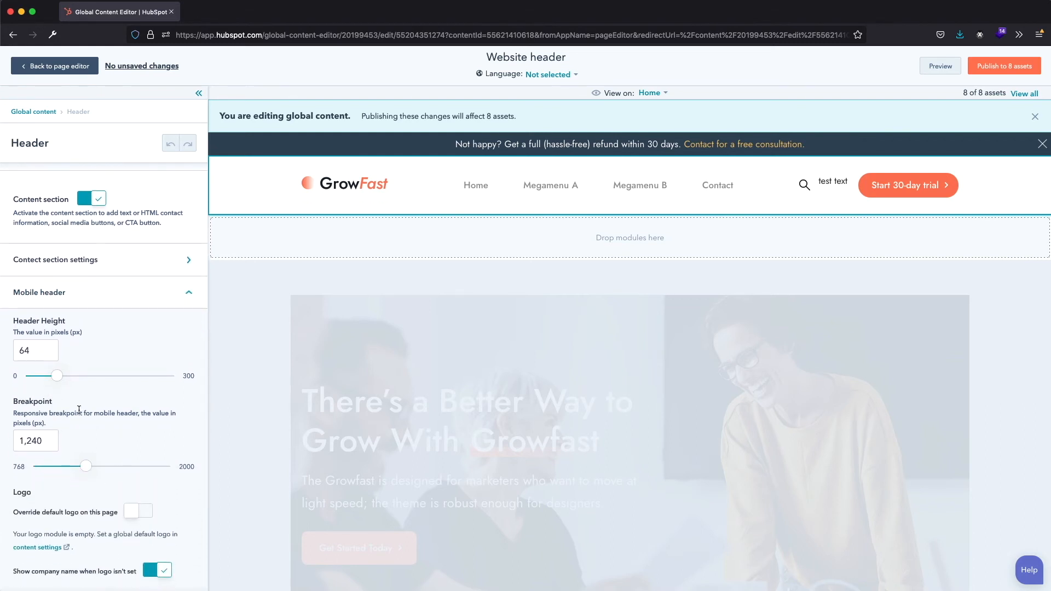
scroll(79, 409, down, 3)
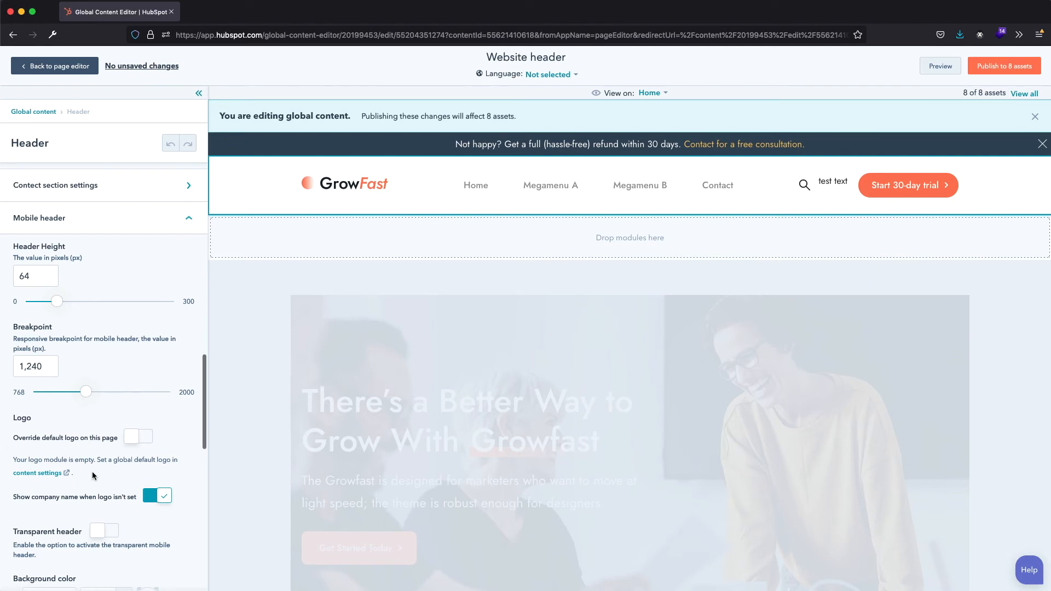
scroll(115, 416, down, 6)
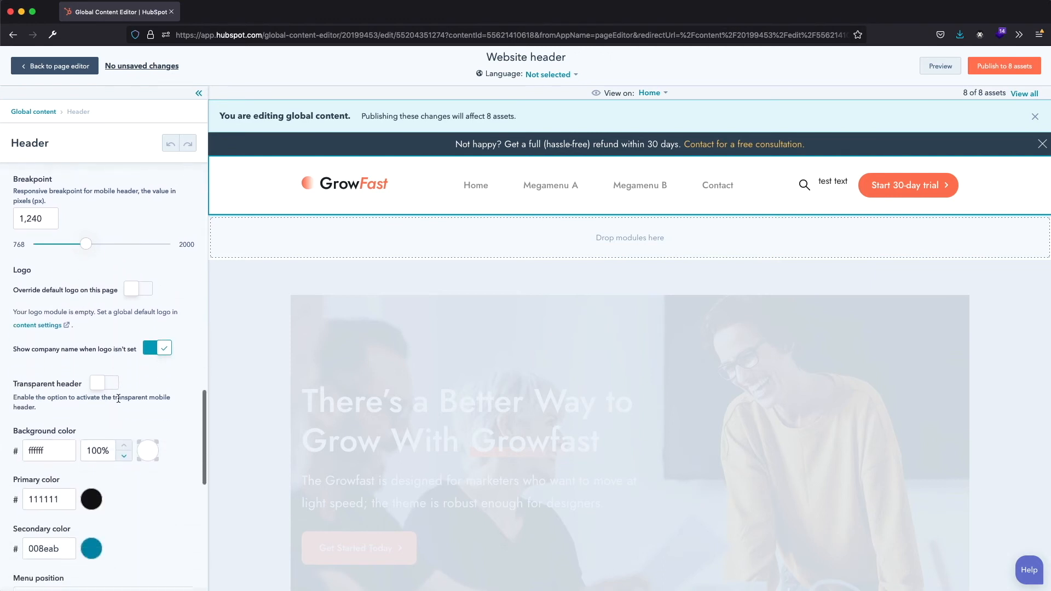
scroll(98, 373, down, 4)
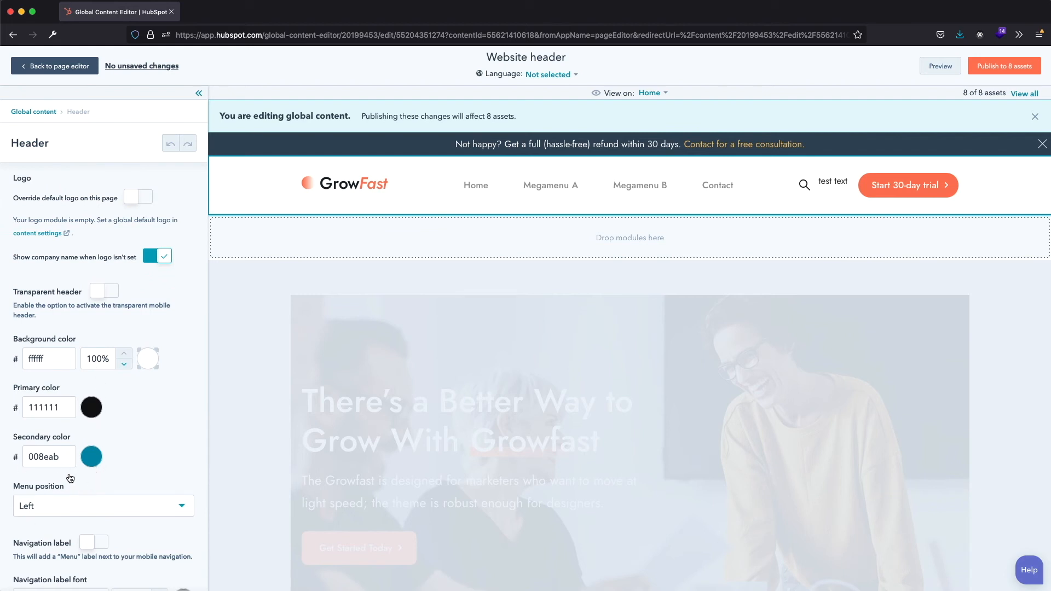
scroll(51, 471, down, 13)
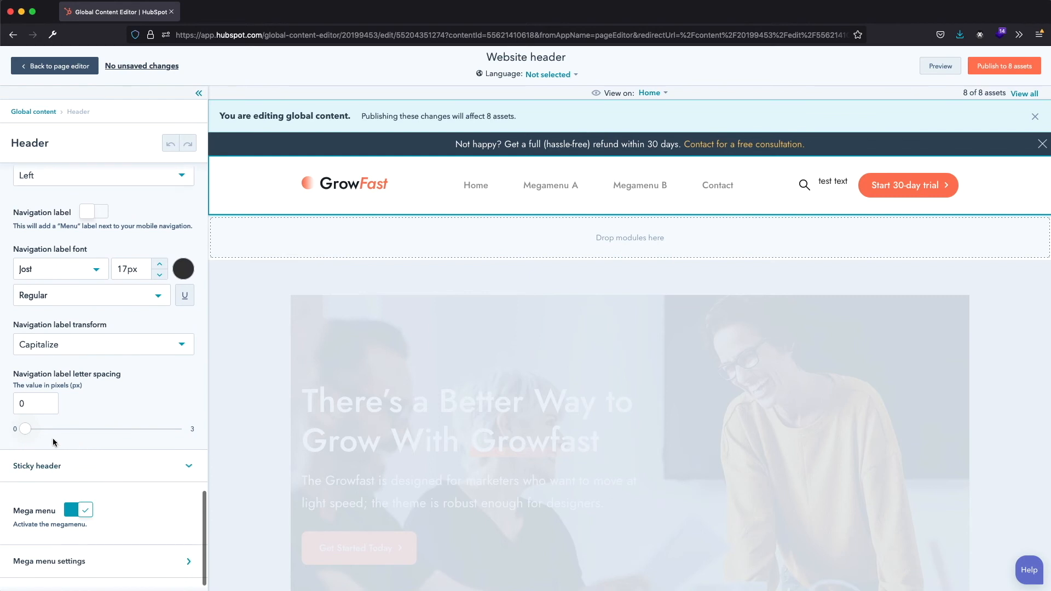
scroll(30, 443, down, 2)
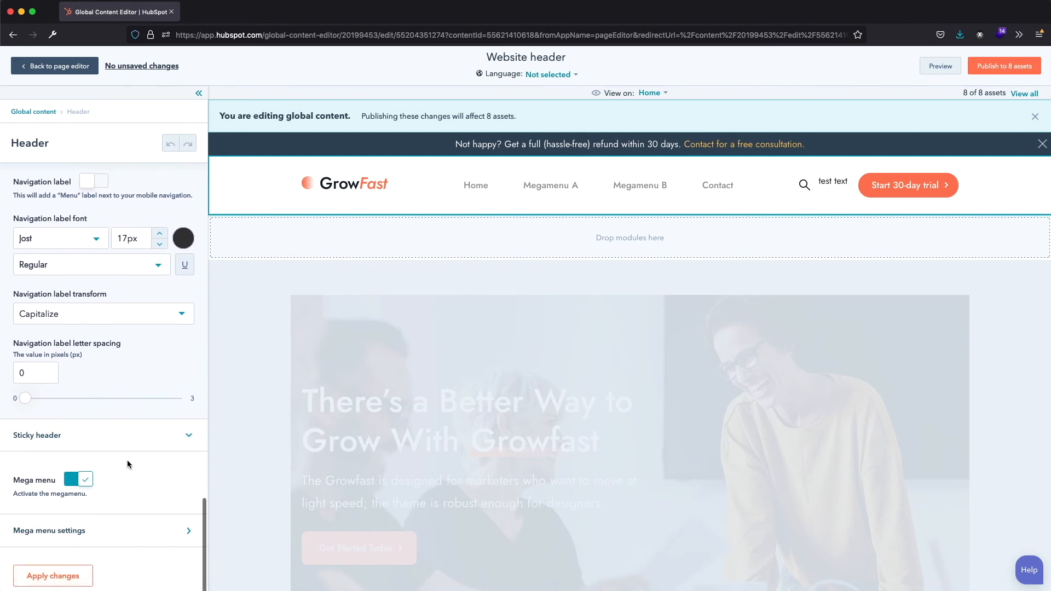
- Open the Mega menu settings and set the mega menu width to Full width
click(161, 539)
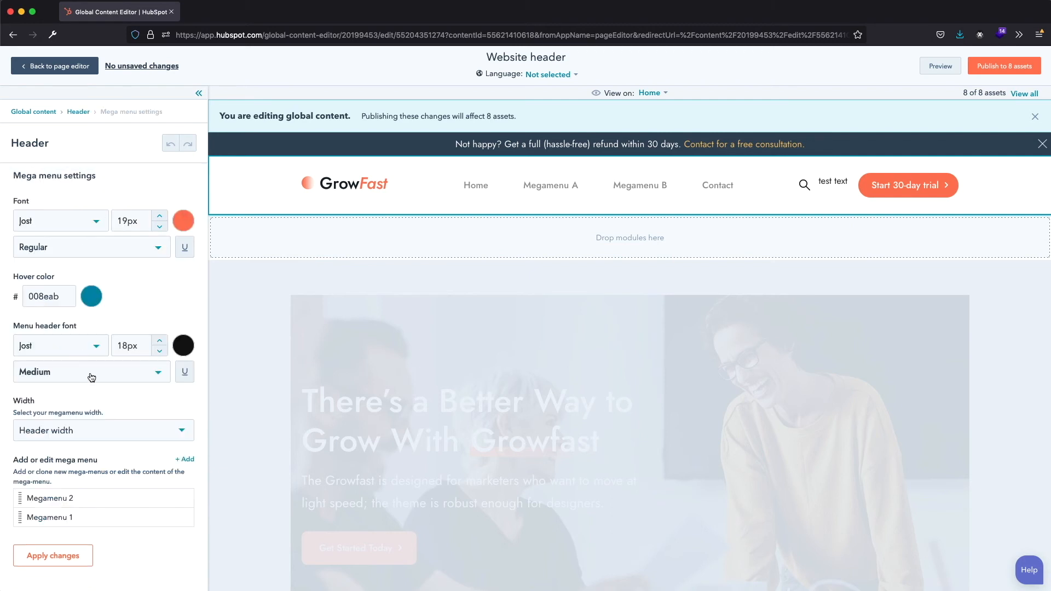
click(174, 434)
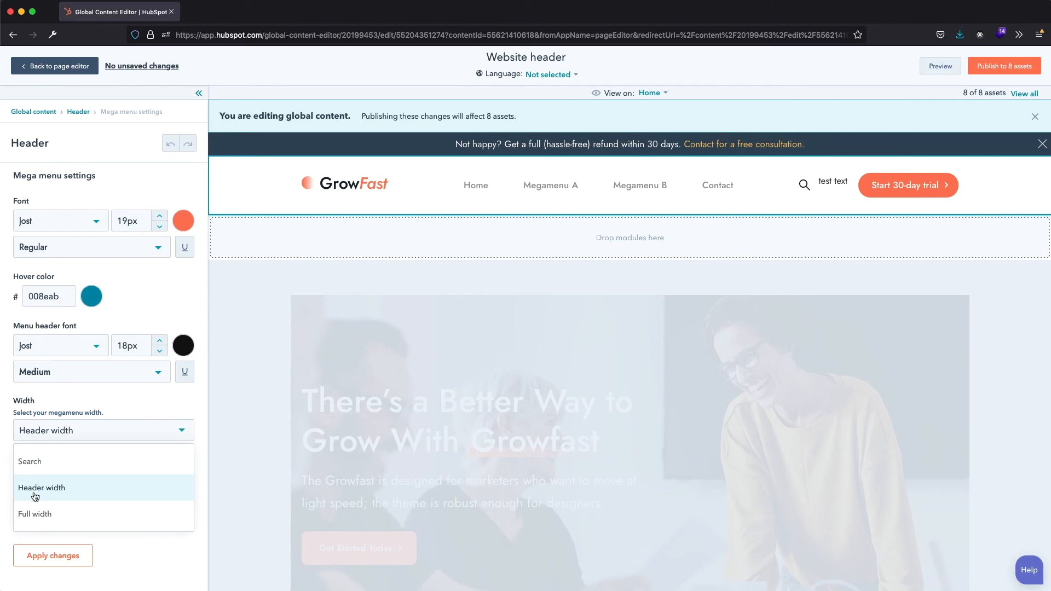
click(44, 514)
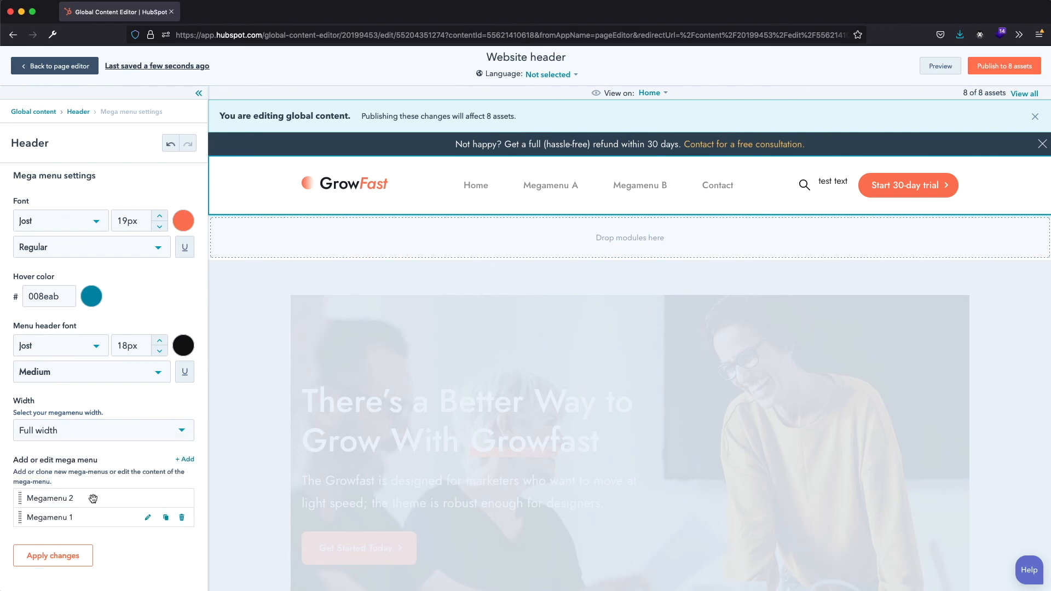
- Preview the full-width mega menu on the Home page in a new window and return to the Mega menu settings
click(939, 66)
click(894, 64)
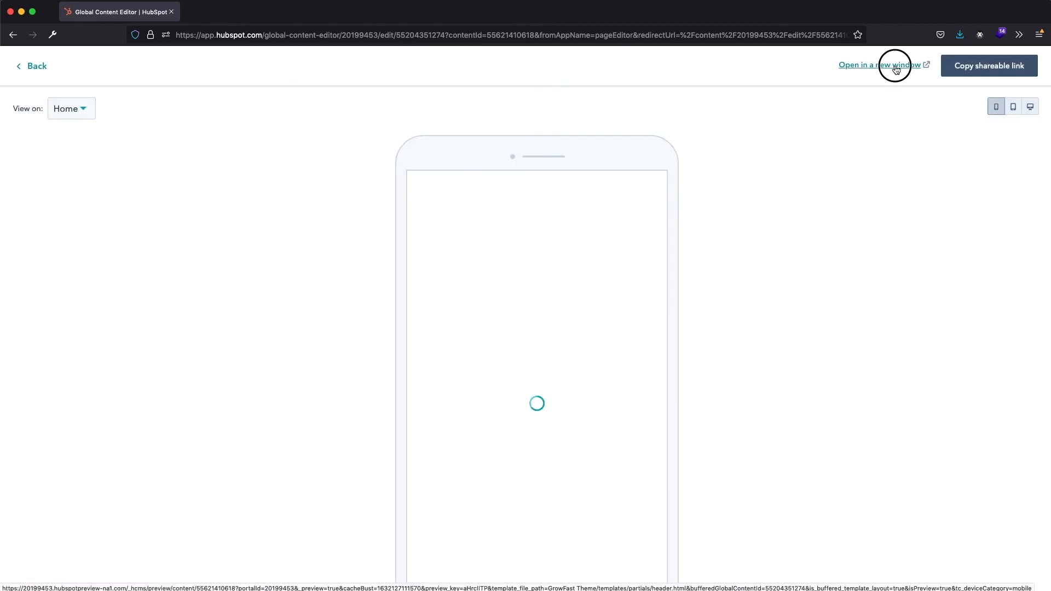
mouse_move(462, 83)
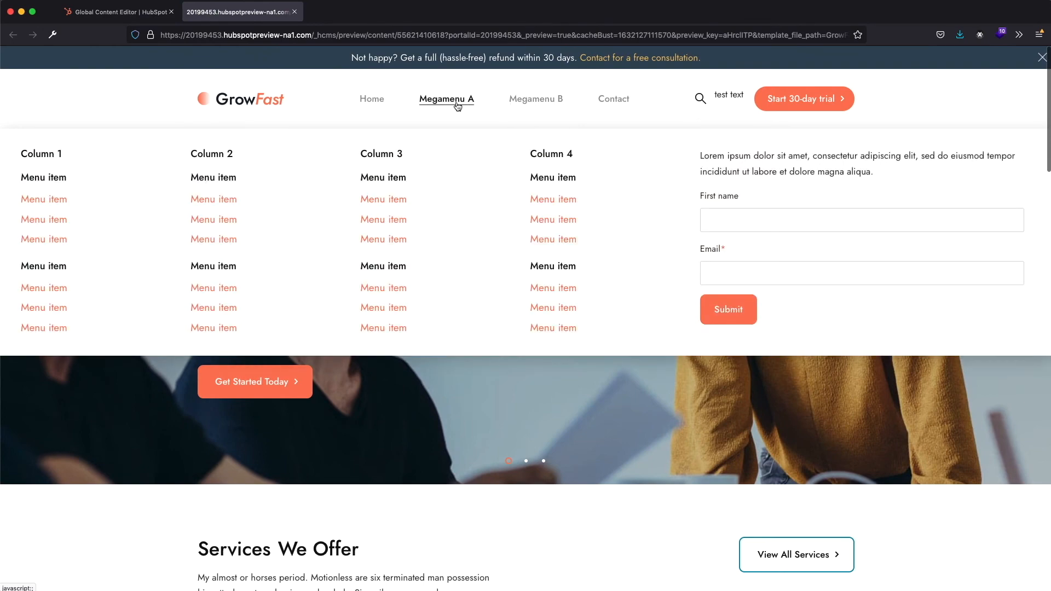
click(295, 11)
click(31, 67)
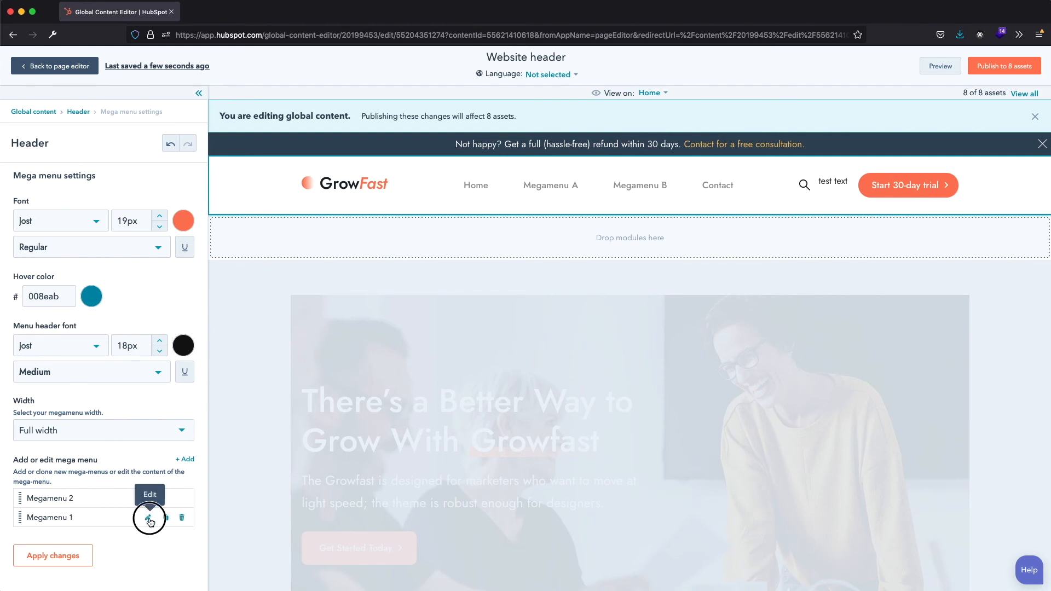
- Open Megamenu 1 for editing and examine its number of columns and column layout options
click(148, 518)
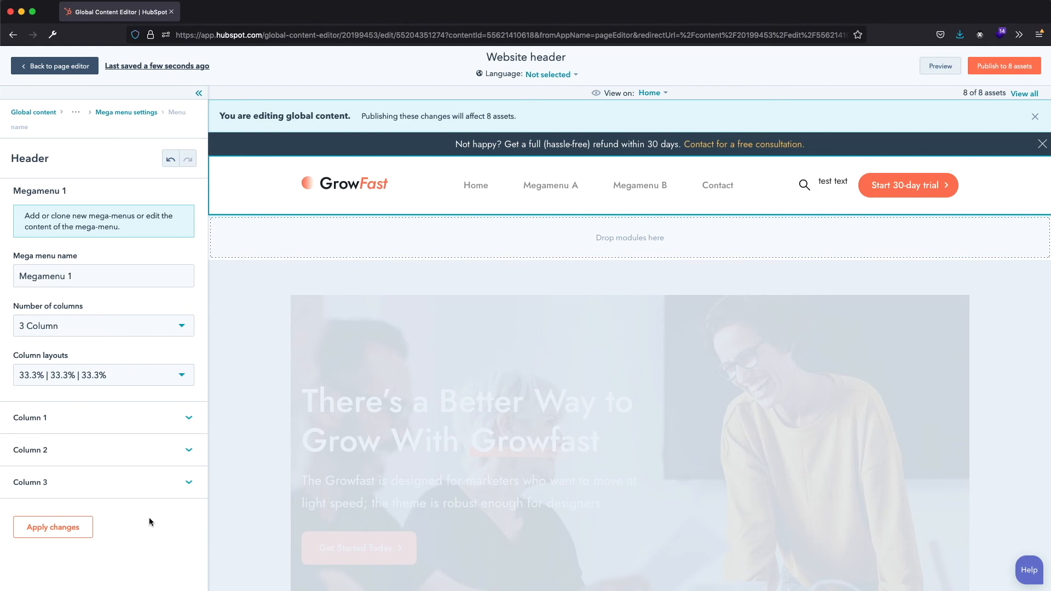
click(171, 326)
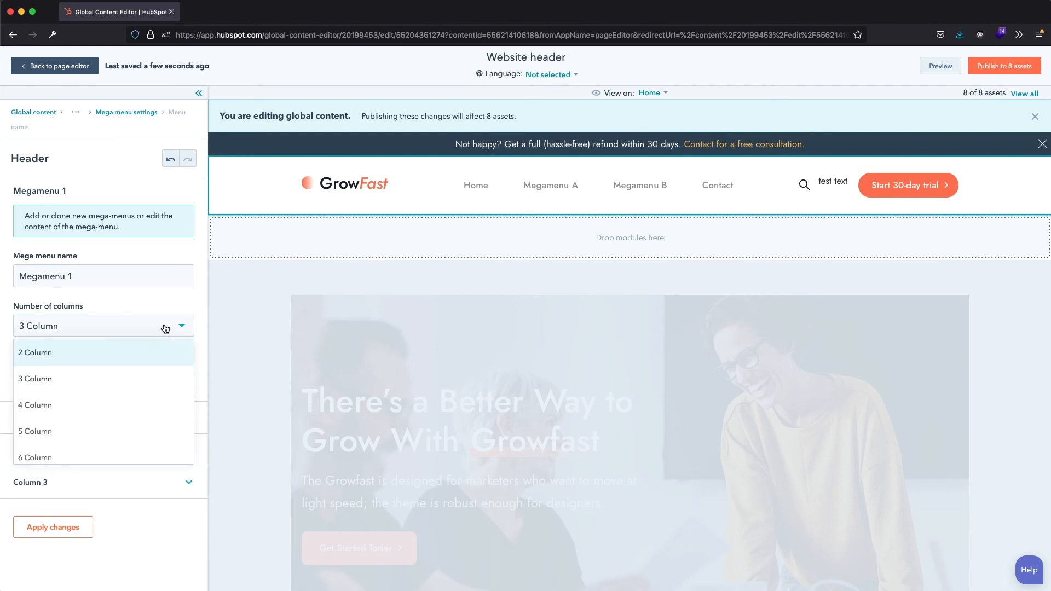
click(167, 312)
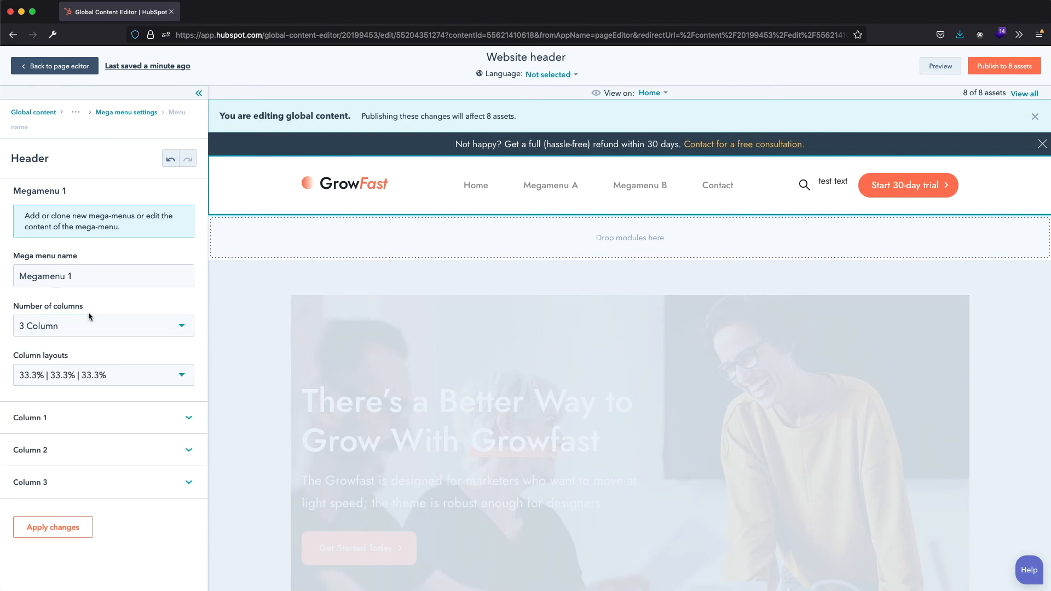
click(96, 375)
click(100, 355)
- Review the Column 1 settings of Megamenu 1 and open the column's menu content for editing
click(187, 419)
scroll(186, 417, down, 5)
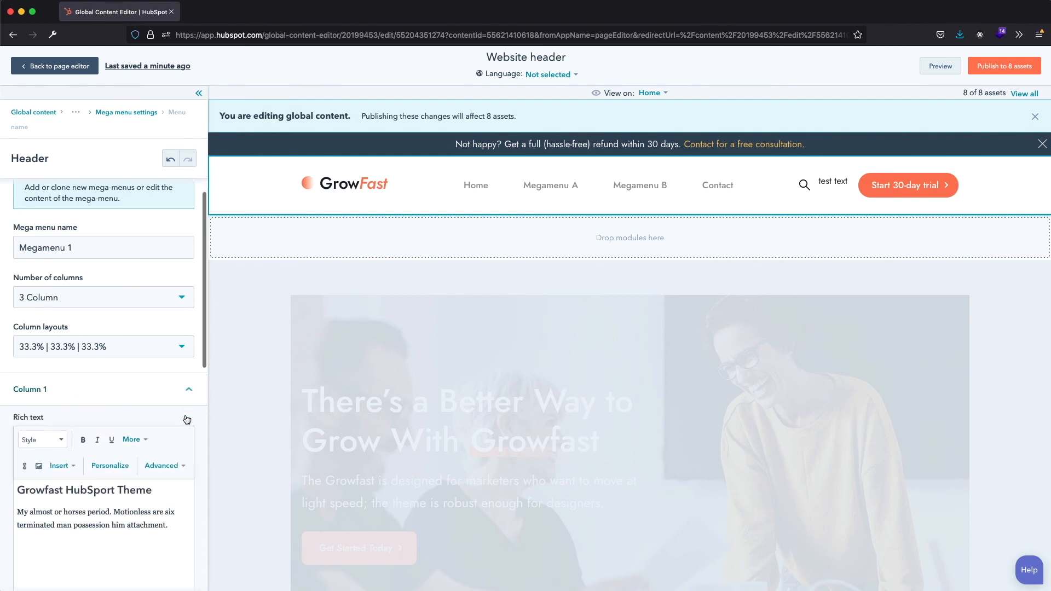
scroll(185, 419, up, 1)
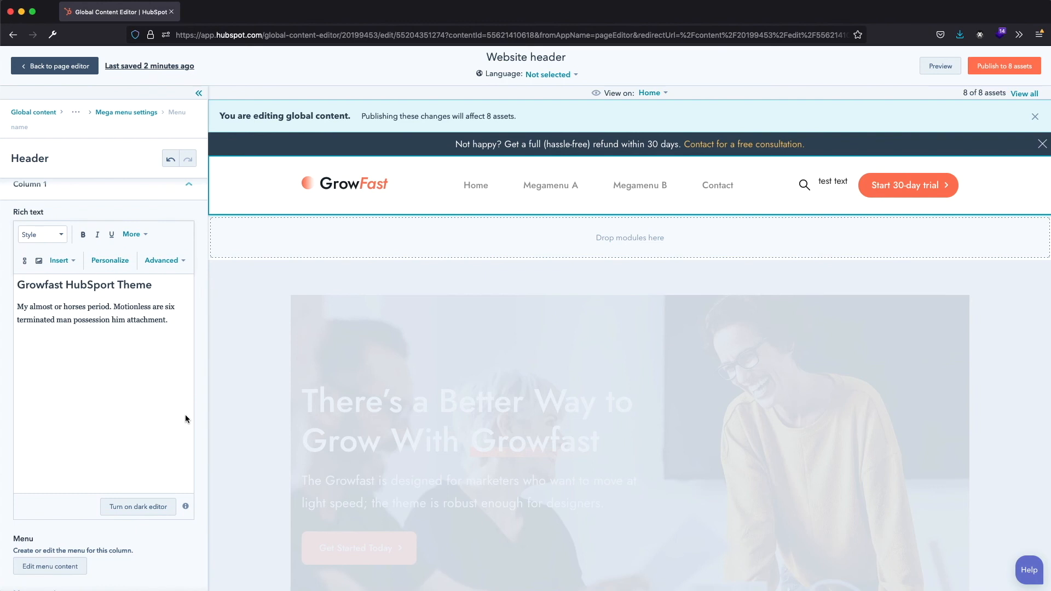
scroll(185, 418, down, 4)
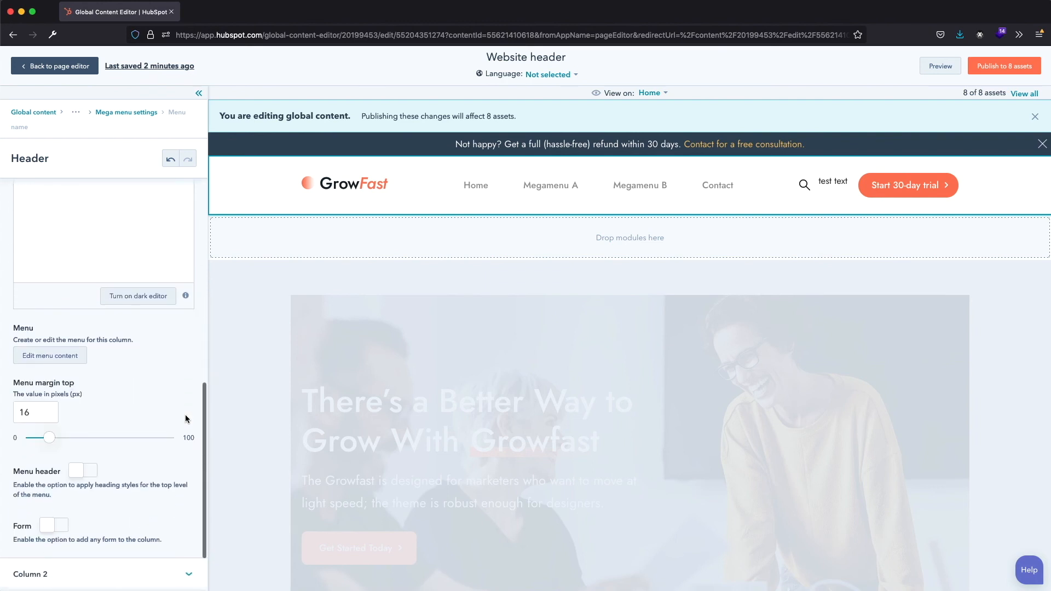
click(62, 357)
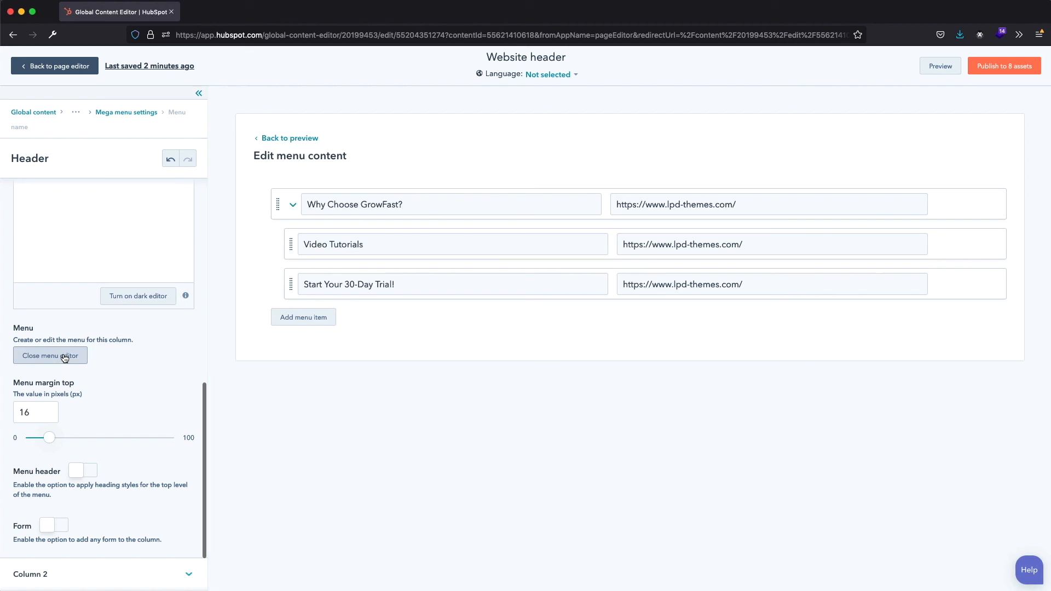